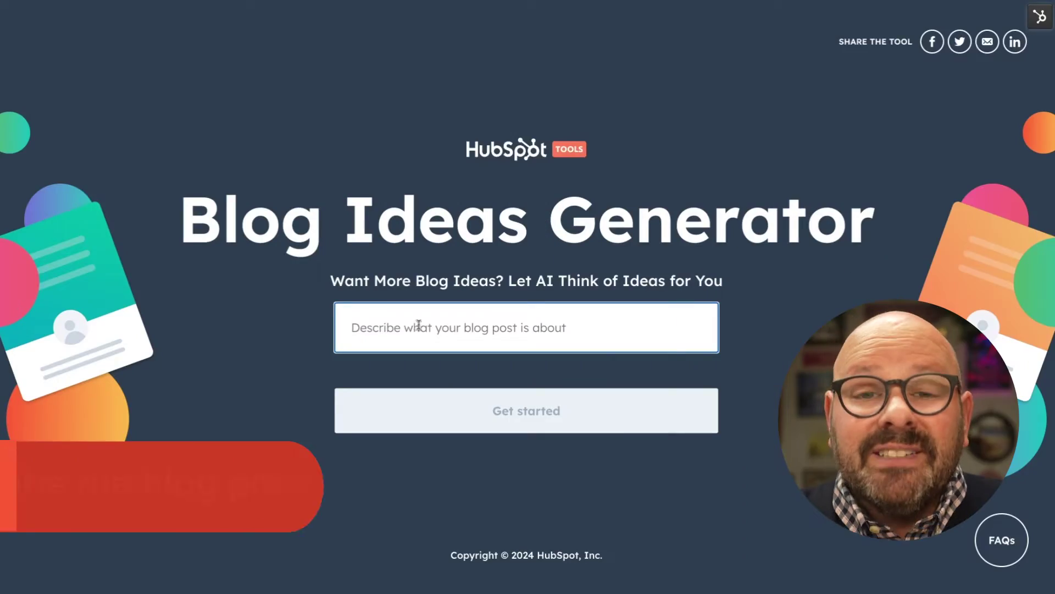
Enter the topic 'How creativity can help future proof your business' and sign up with Google
click(418, 324)
text(How creativity can help future proof your business)
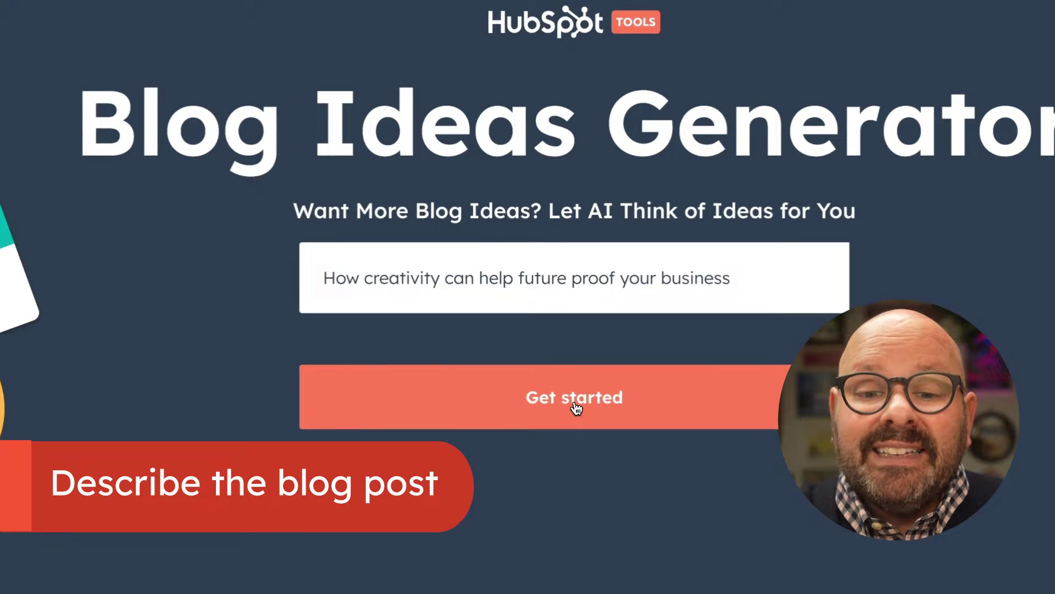
click(576, 408)
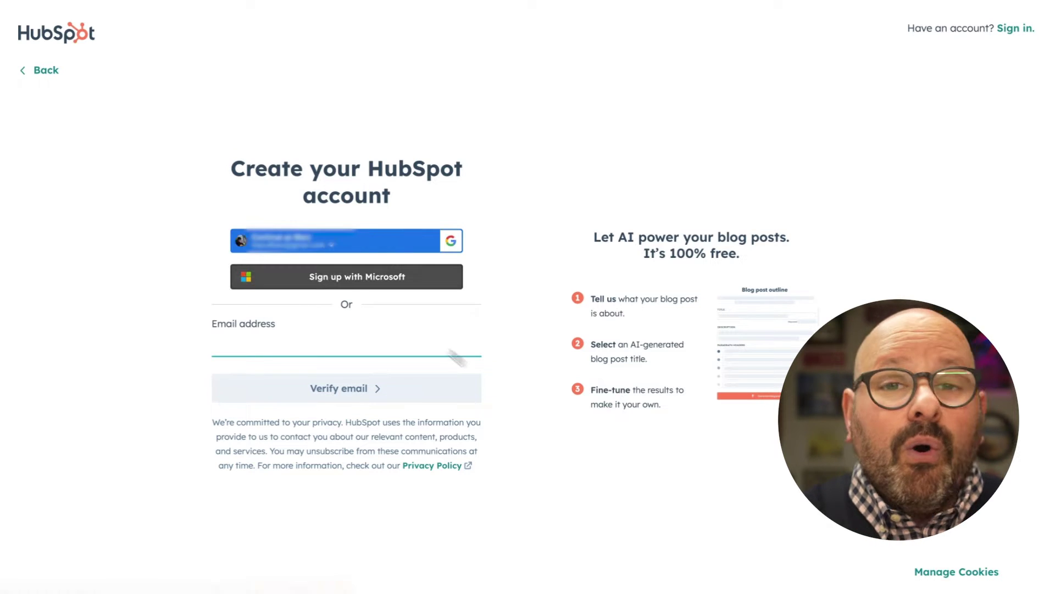
click(323, 251)
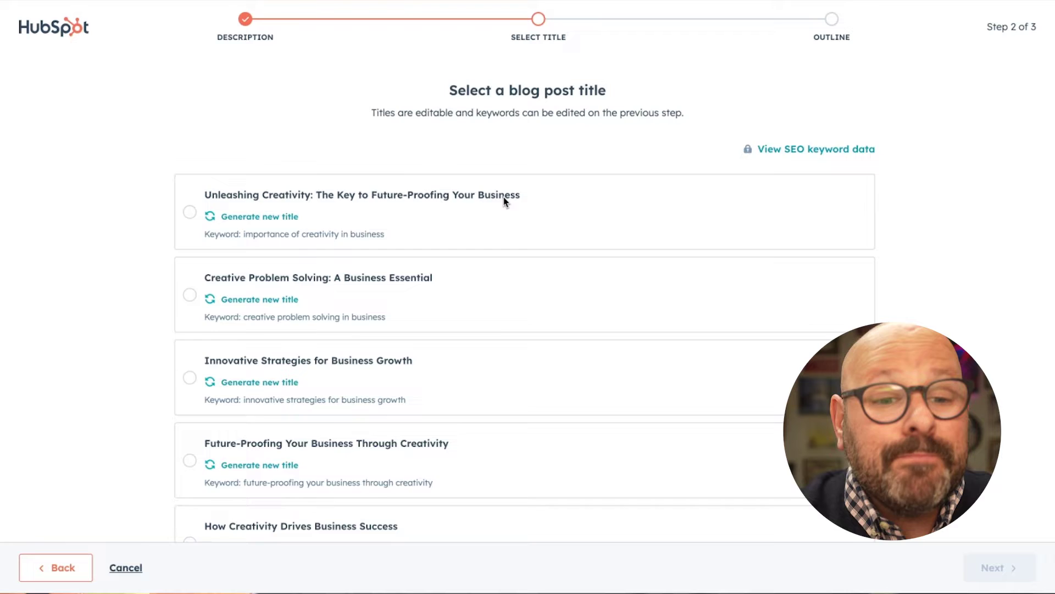
Regenerate the third title, choose 'Unleashing Creativity: The Key to Future-Proofing Your Business', and continue
scroll(504, 198, down, 1)
scroll(500, 204, down, 1)
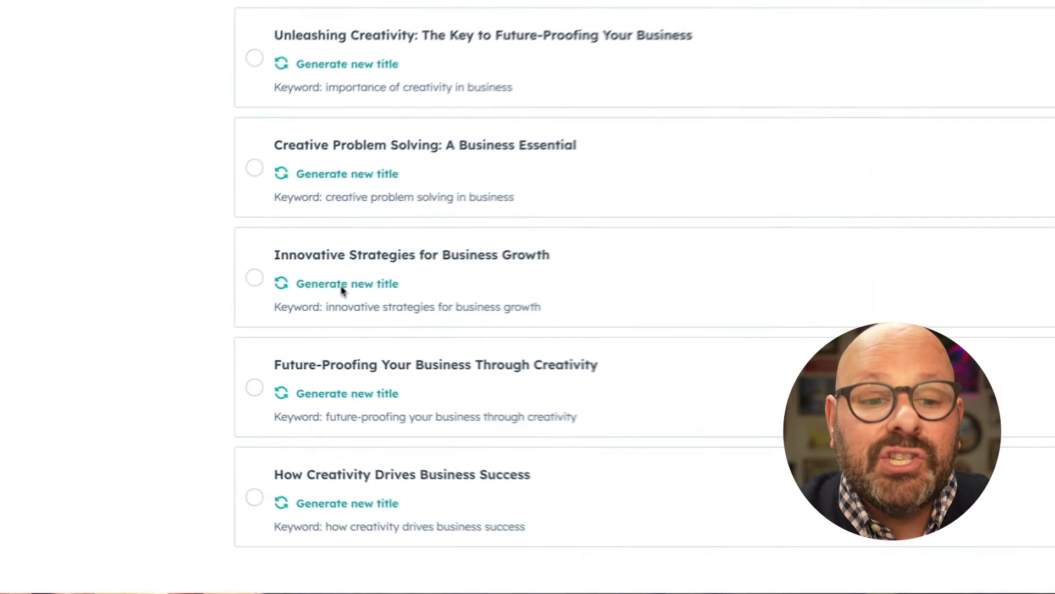
click(300, 282)
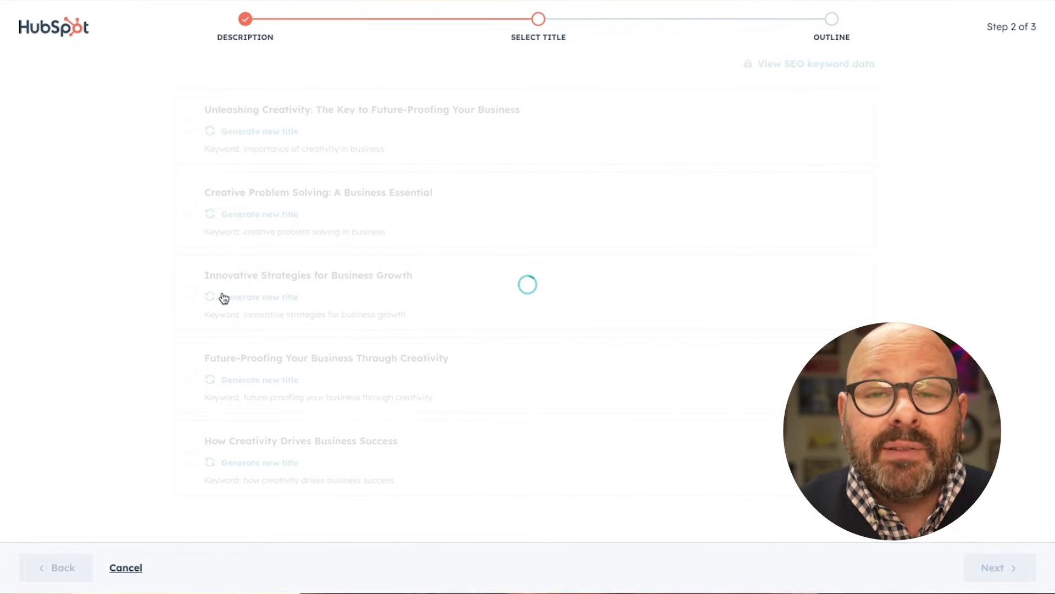
scroll(223, 298, up, 3)
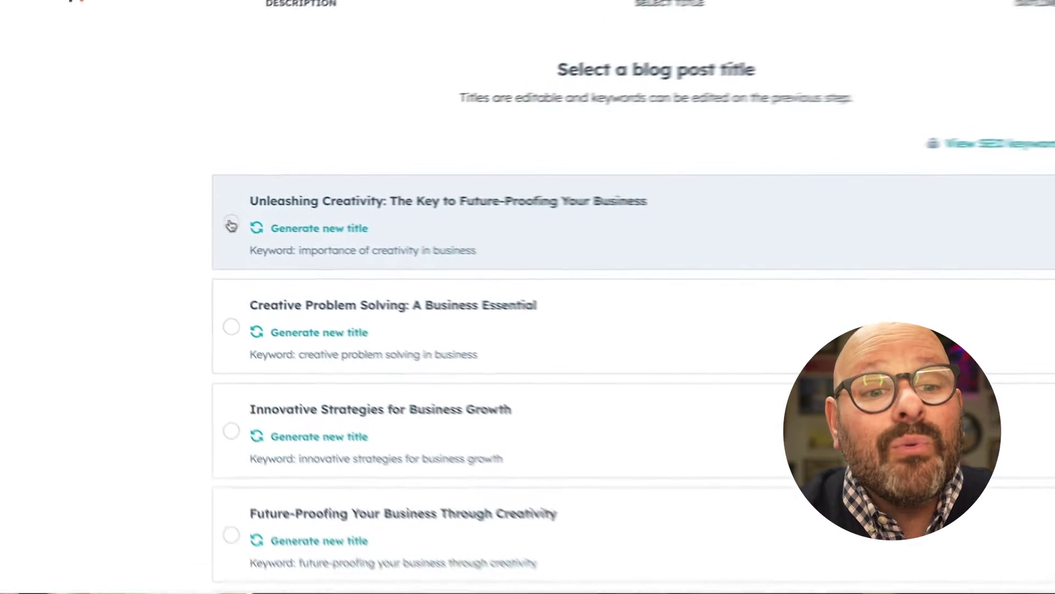
click(231, 225)
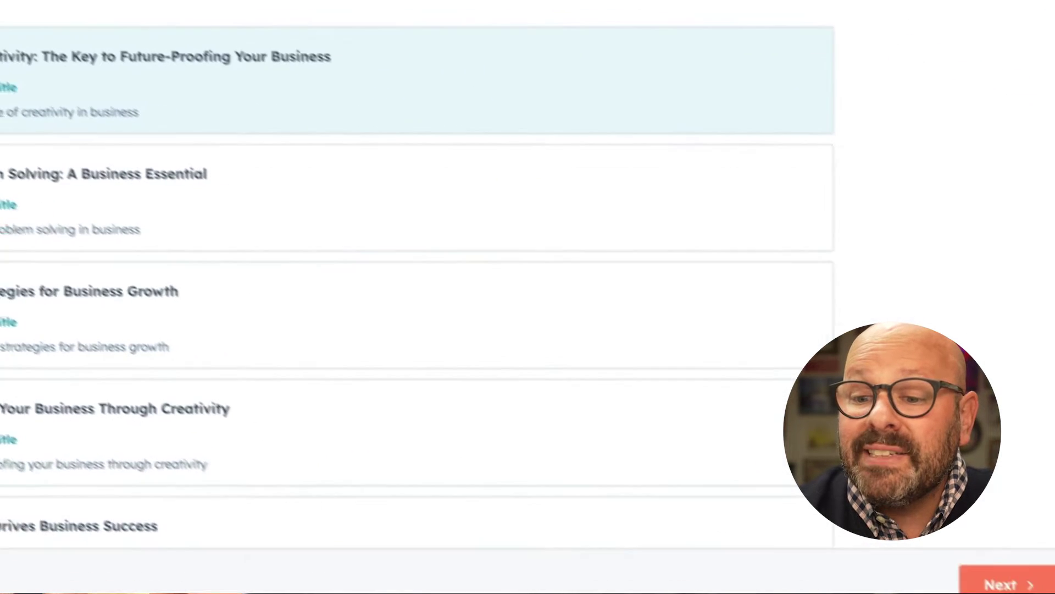
click(996, 584)
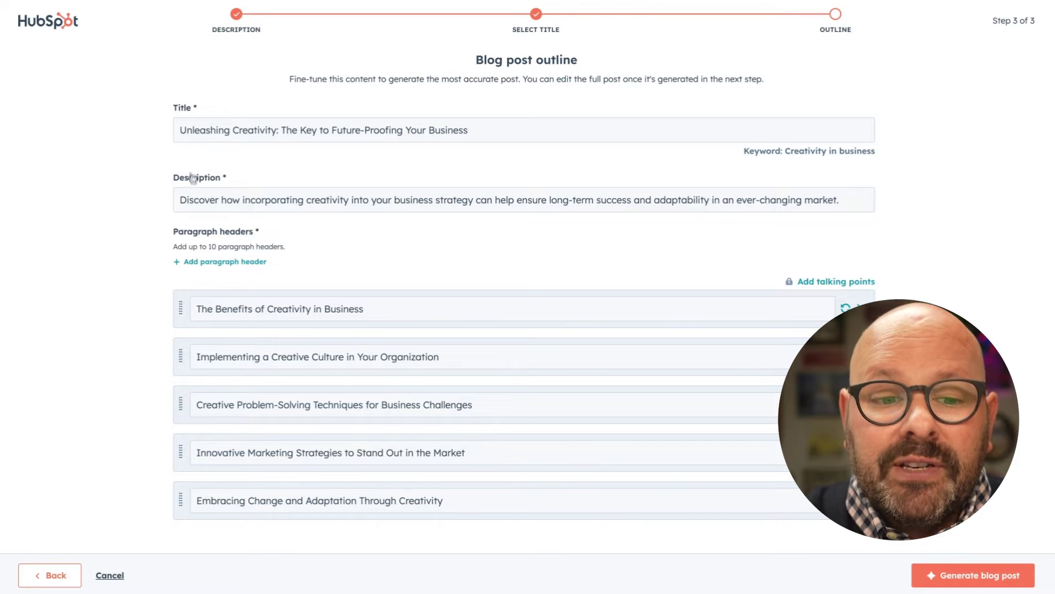
Remove 'from the ground up' from the second header and regenerate the third header
double_click(473, 357)
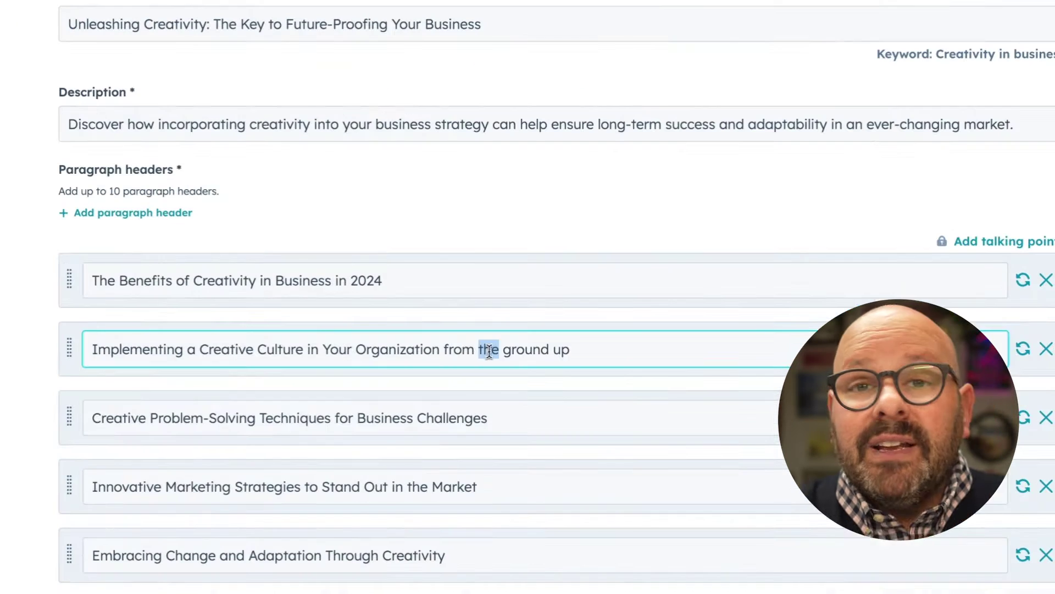
drag(447, 351, 582, 351)
key(BackSpace)
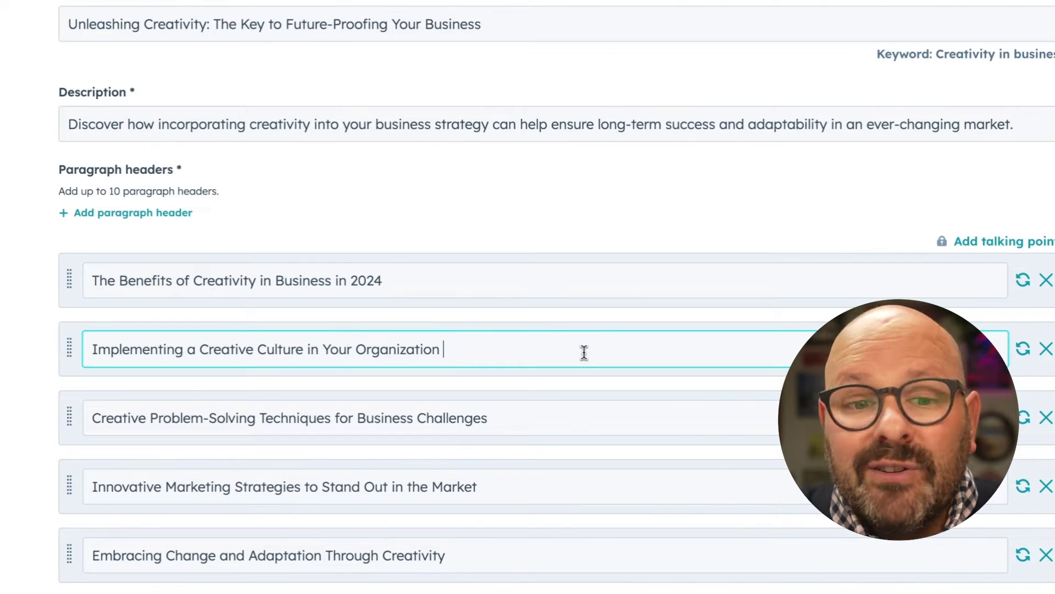
click(422, 281)
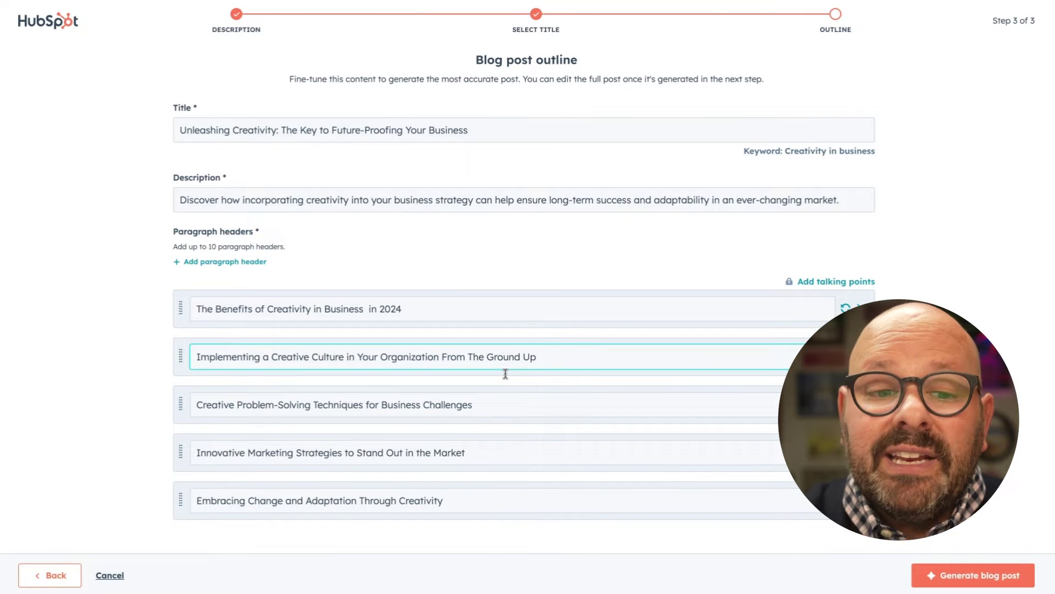
click(846, 405)
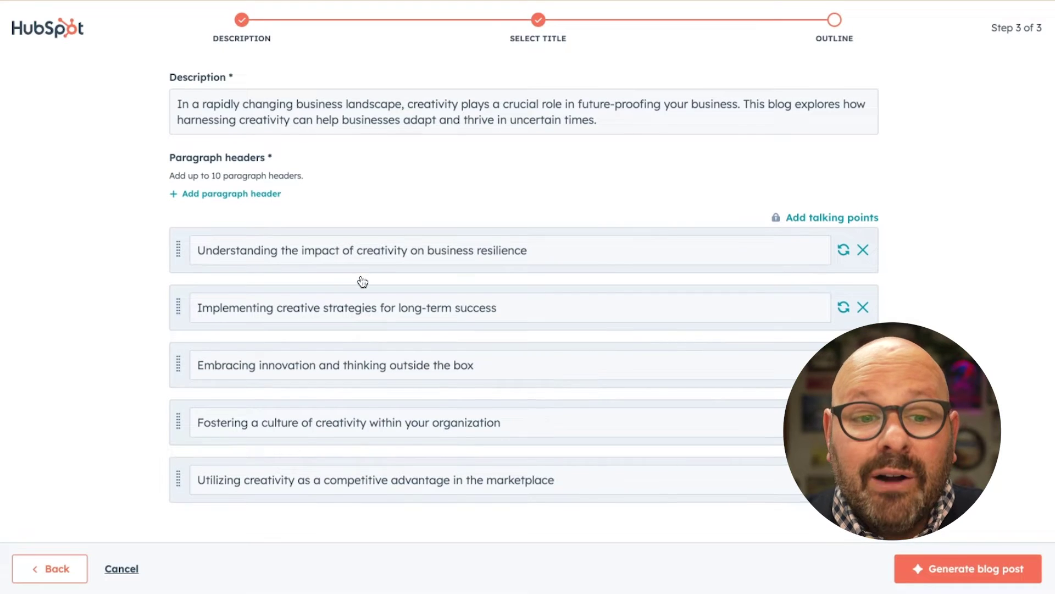
Add a 'Conclusion' header, regenerate it to Wrap-up, move it last, and generate the post
scroll(362, 279, up, 1)
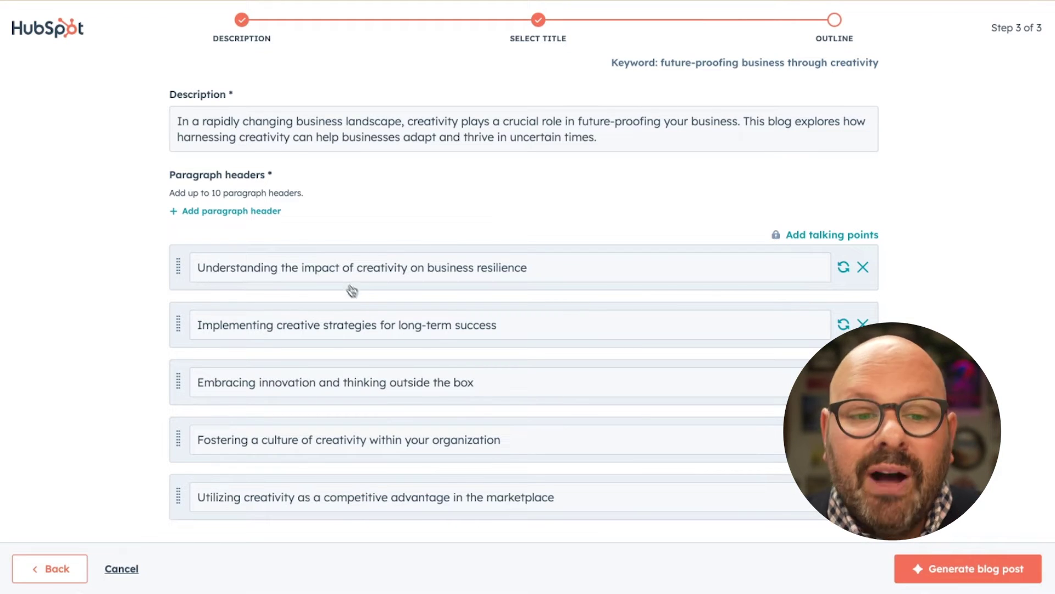
click(275, 212)
click(243, 273)
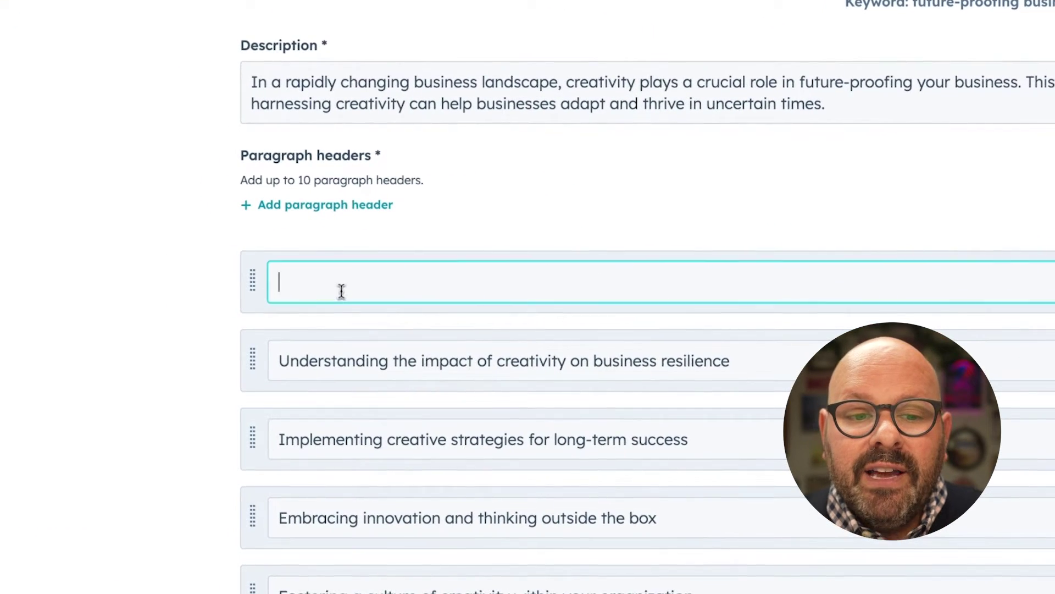
text(Conlcus)
key(BackSpace)
key(BackSpace)
key(BackSpace)
key(BackSpace)
text(clusion)
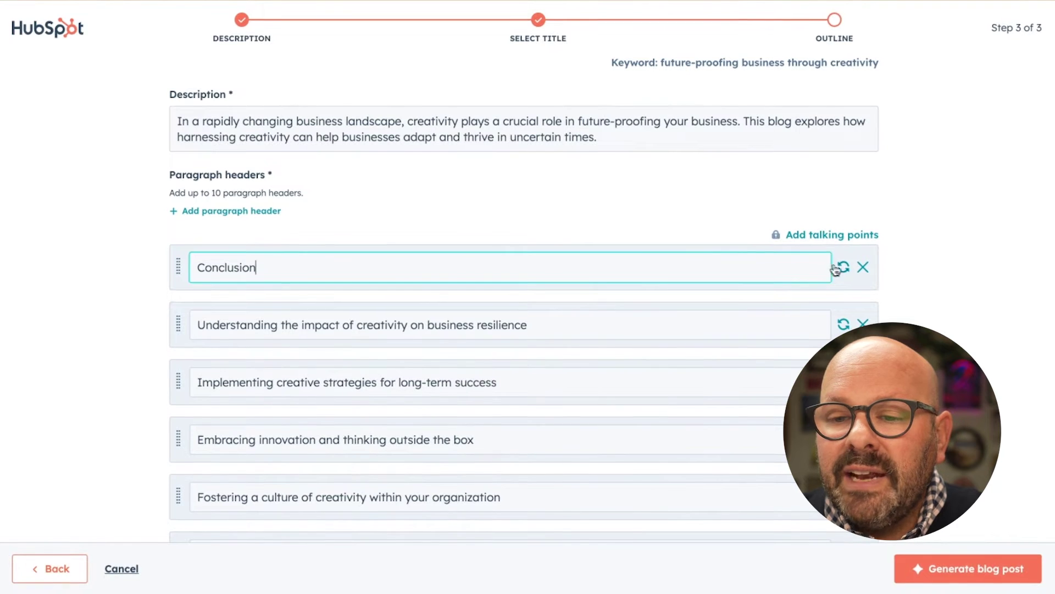
click(845, 268)
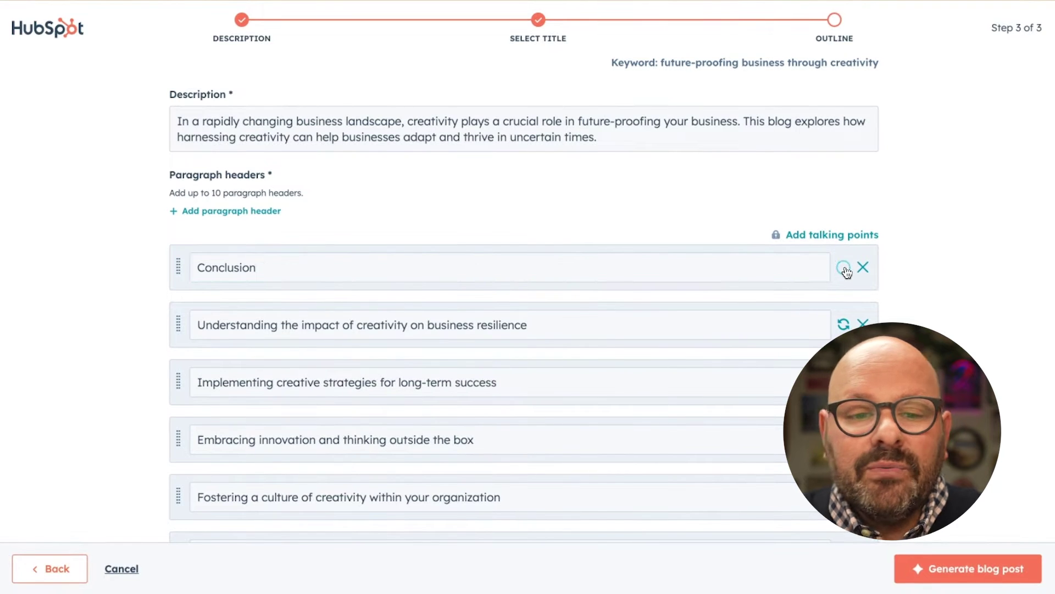
drag(180, 267, 183, 497)
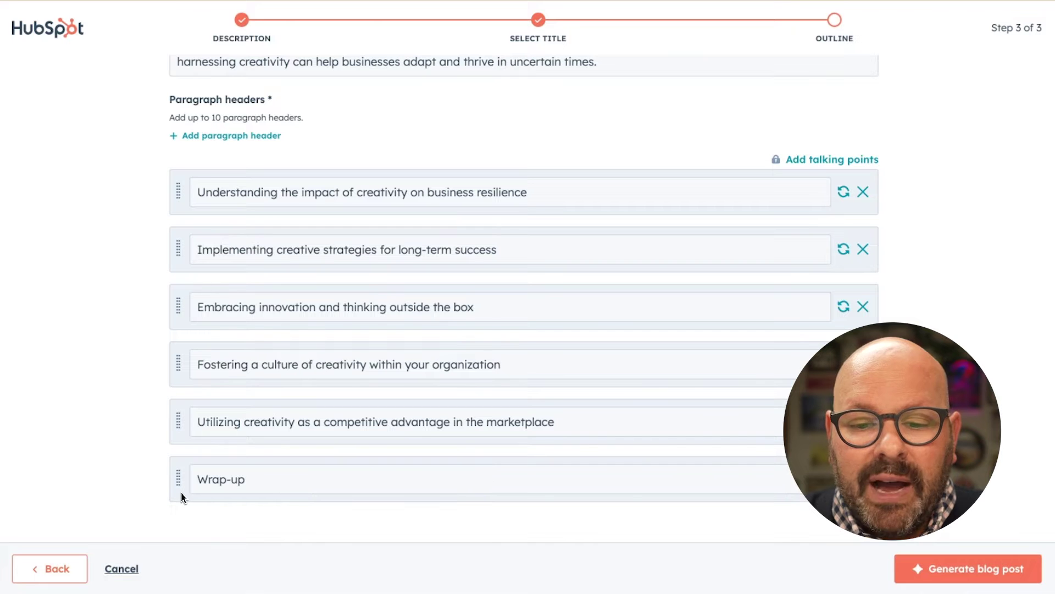
click(949, 575)
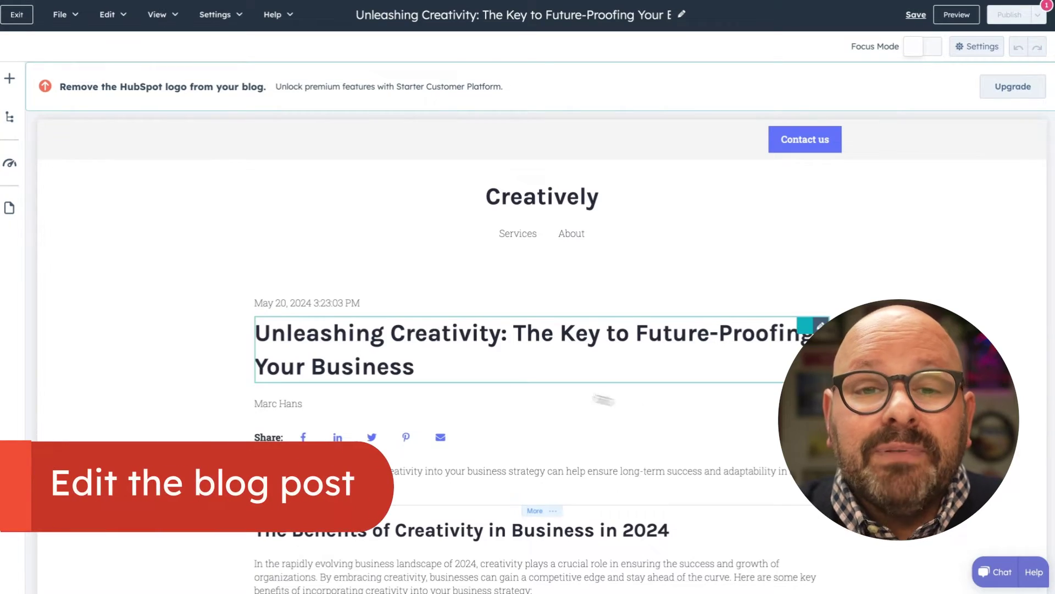
Scroll through the generated draft to review its sections
scroll(421, 372, down, 1)
scroll(421, 373, down, 3)
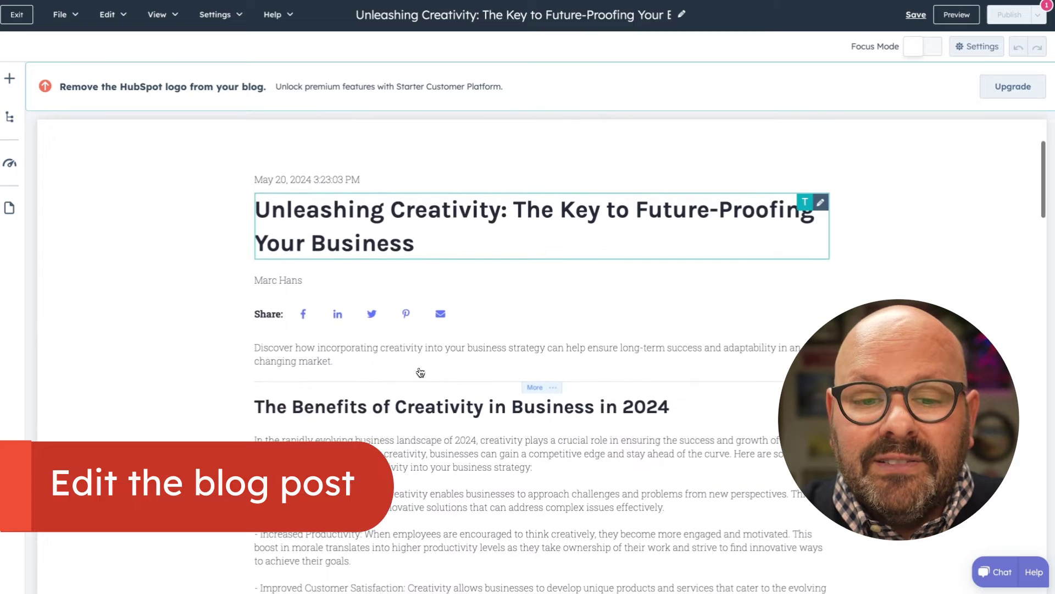
scroll(420, 373, down, 6)
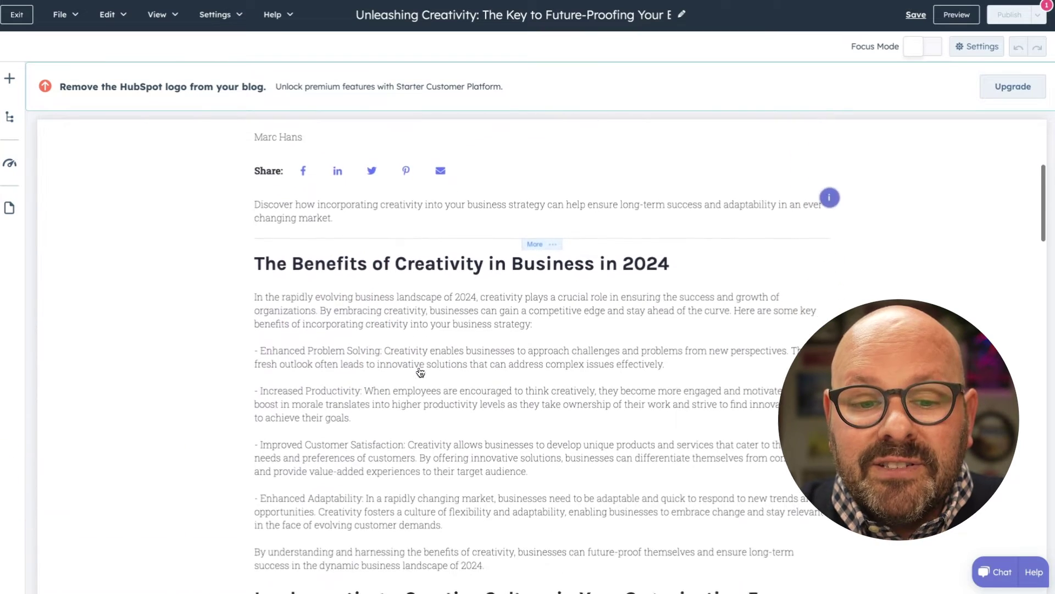
scroll(420, 372, down, 11)
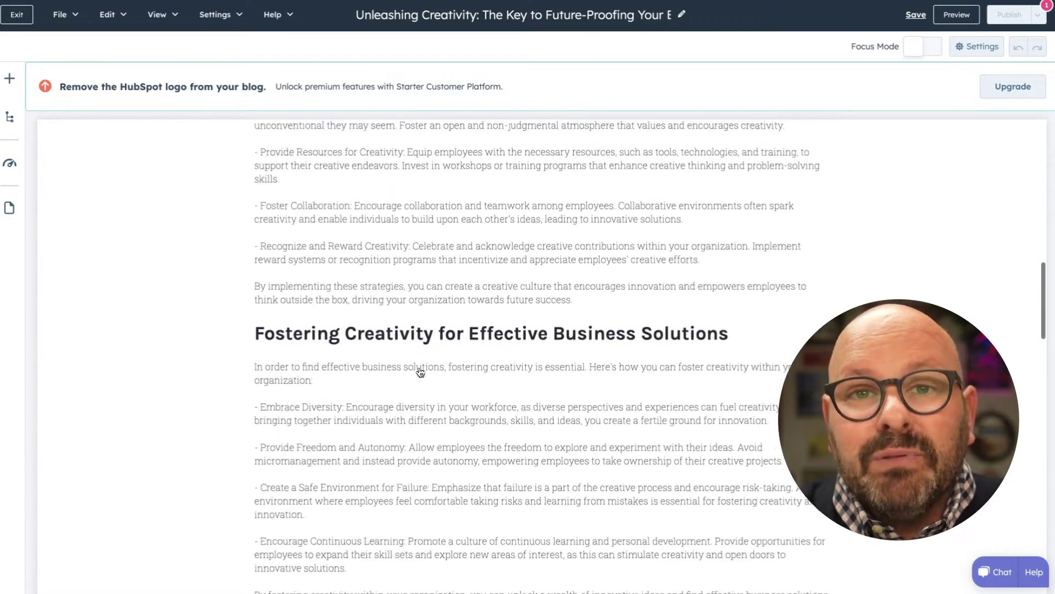
scroll(421, 373, down, 3)
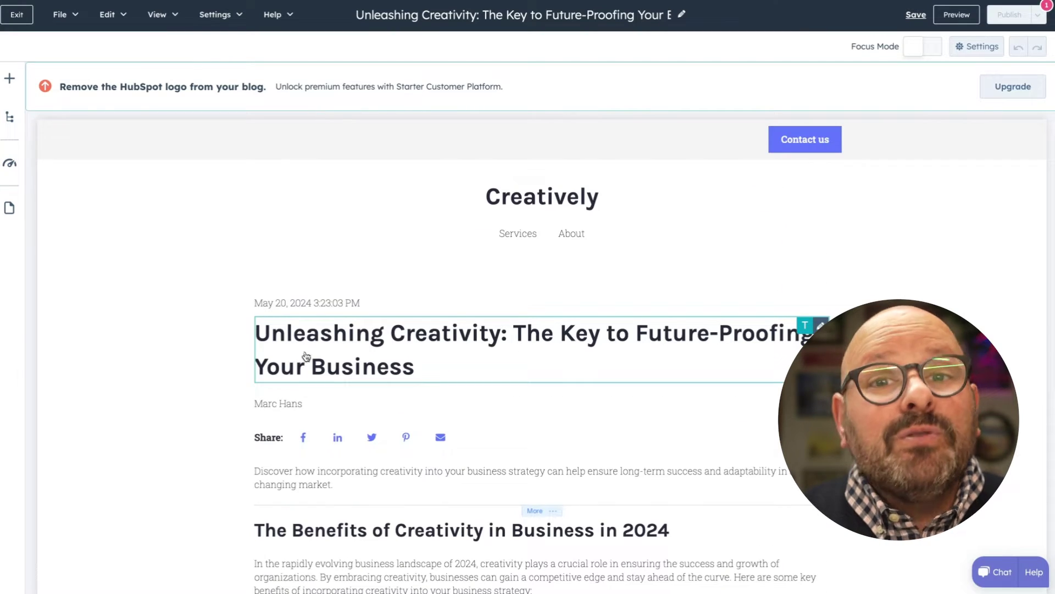
scroll(307, 357, down, 6)
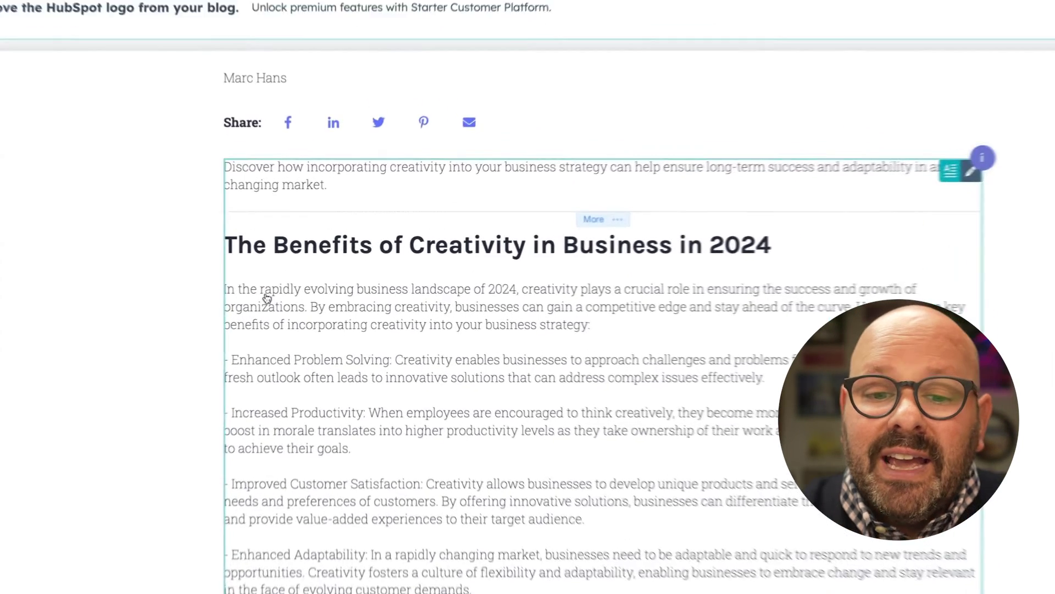
click(285, 301)
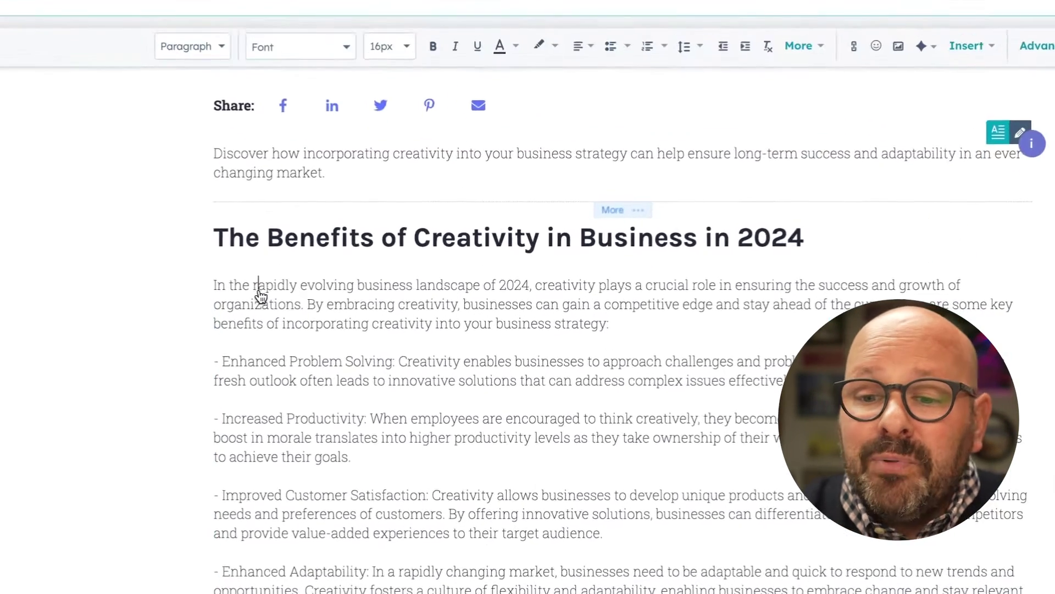
drag(216, 287, 825, 392)
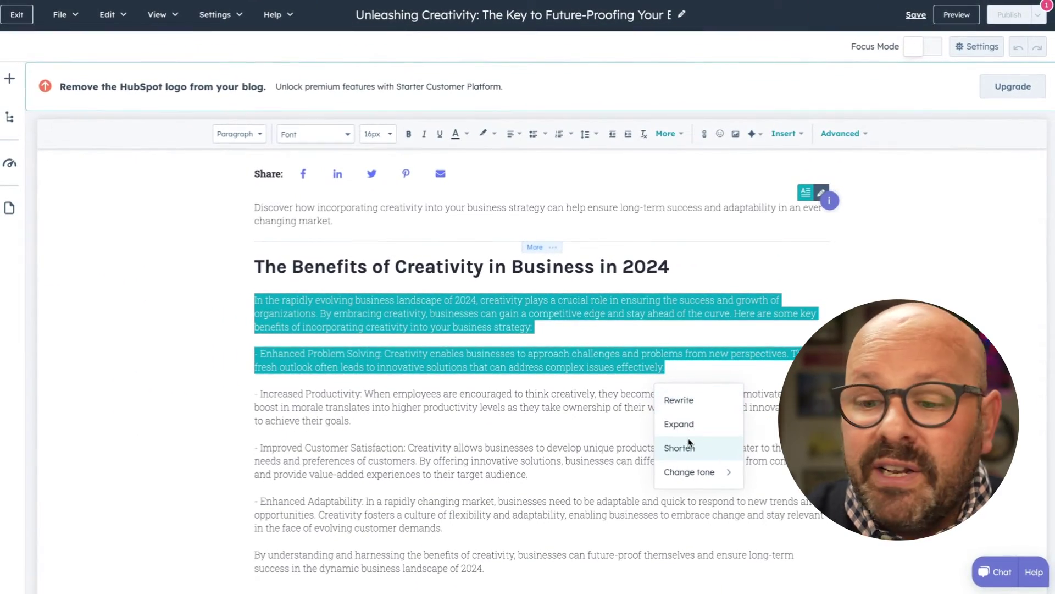
mouse_move(700, 474)
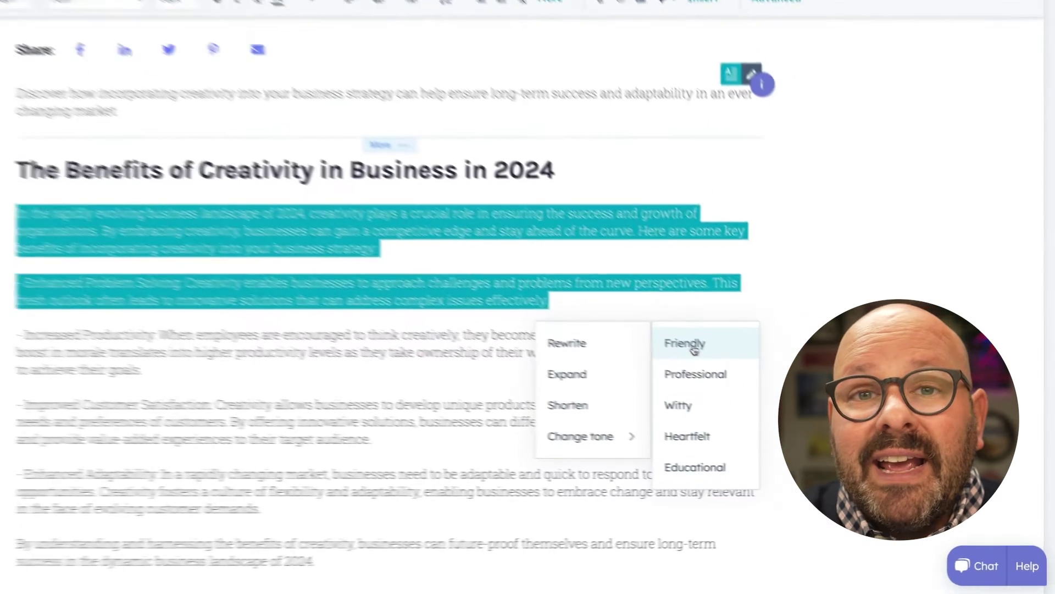
click(694, 350)
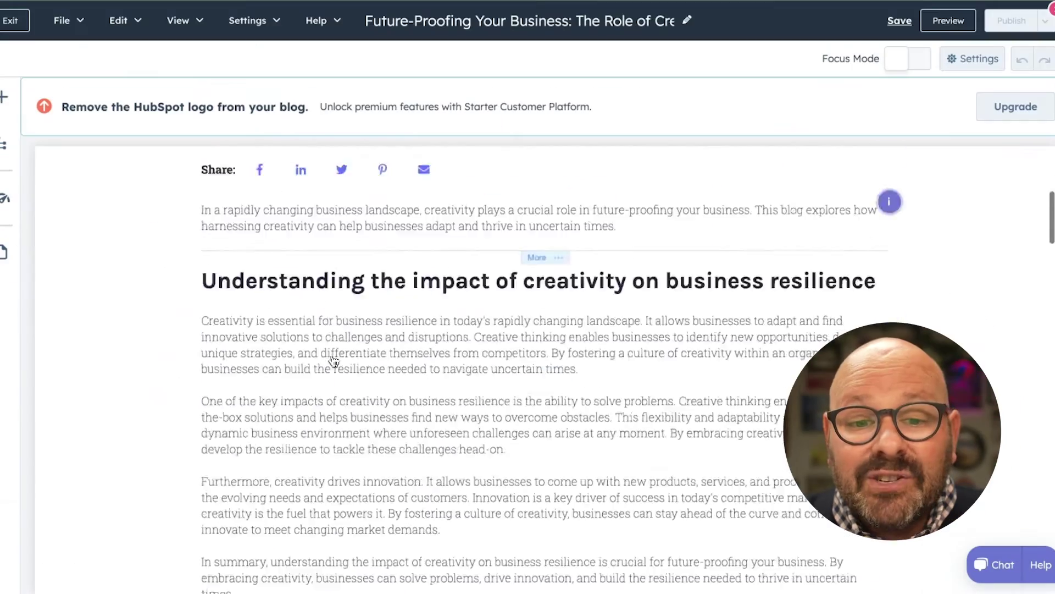
scroll(334, 360, down, 2)
scroll(333, 360, down, 15)
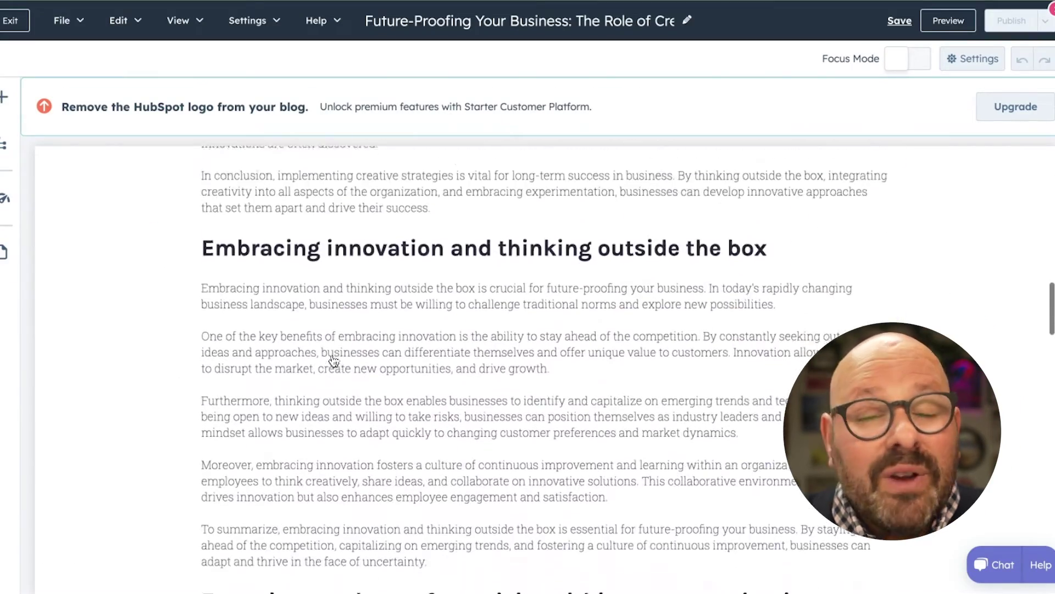
scroll(334, 360, down, 15)
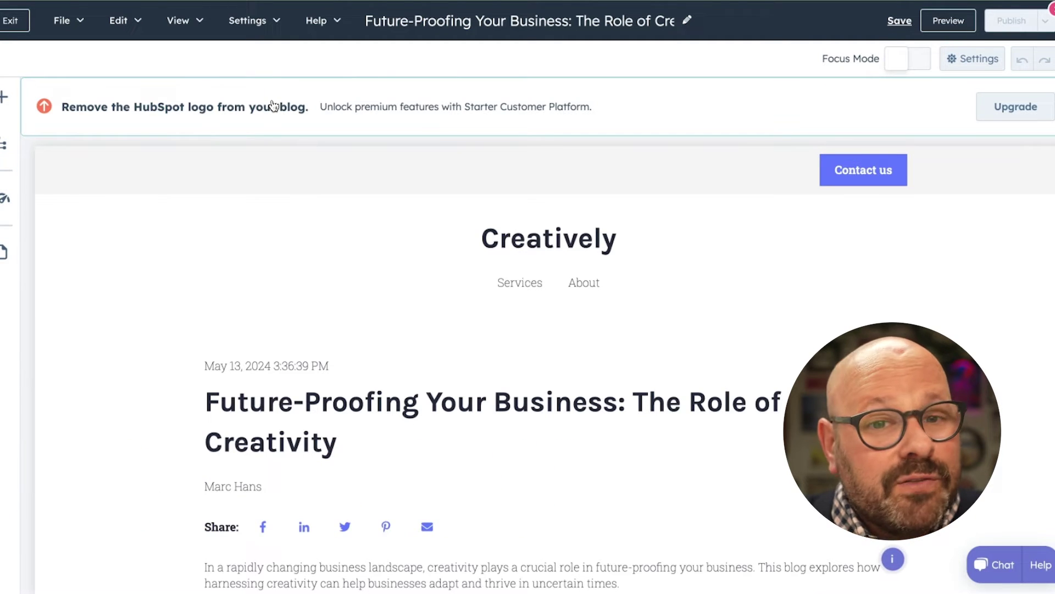
Insert a Testimonial module from Design above the 'Fostering a culture of creativity' heading
click(3, 97)
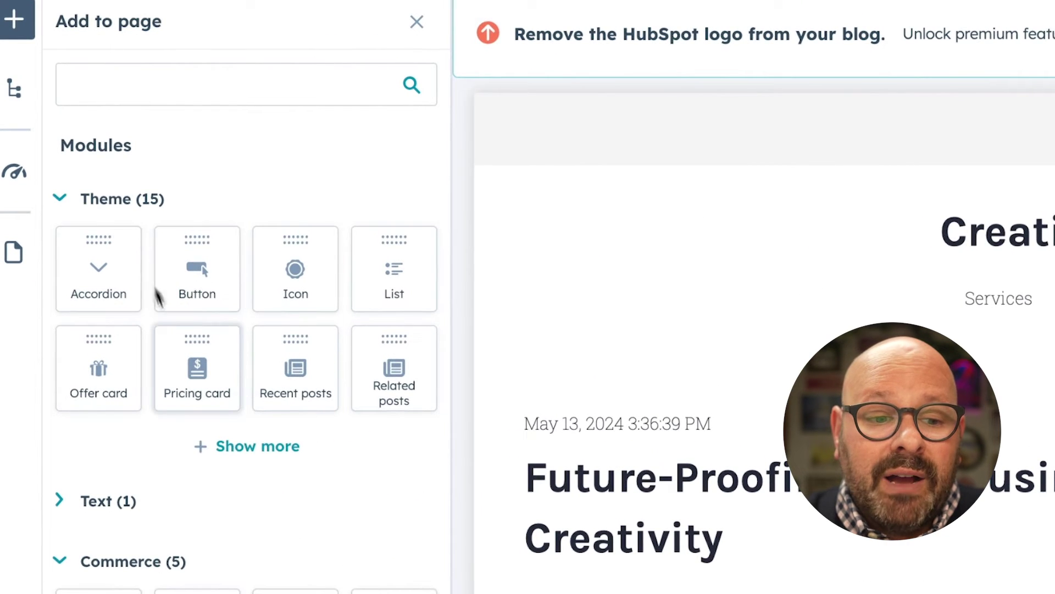
scroll(177, 369, down, 1)
click(65, 429)
scroll(117, 454, down, 7)
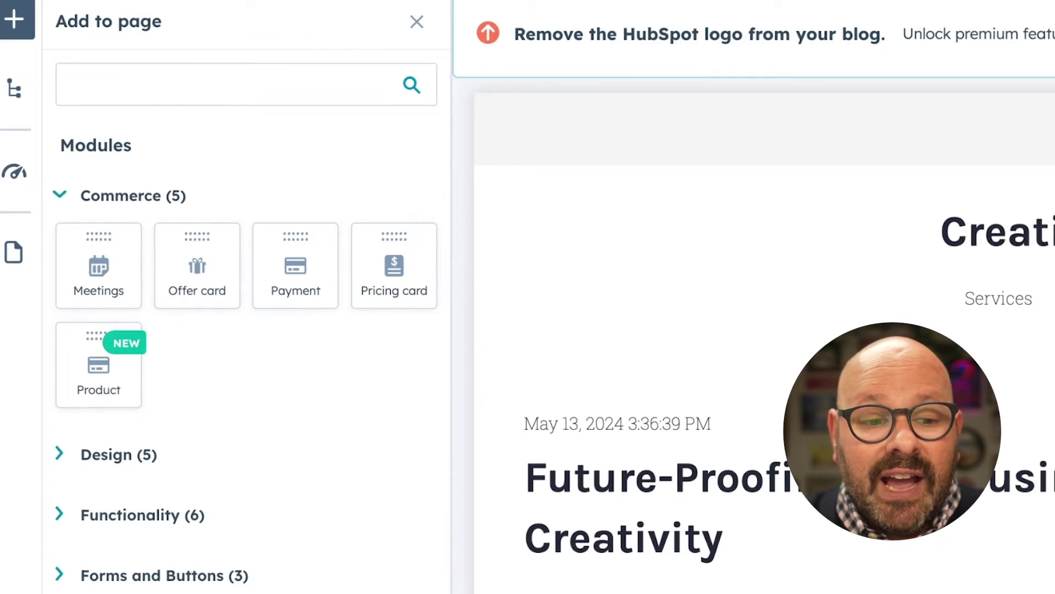
click(71, 464)
drag(139, 316, 527, 305)
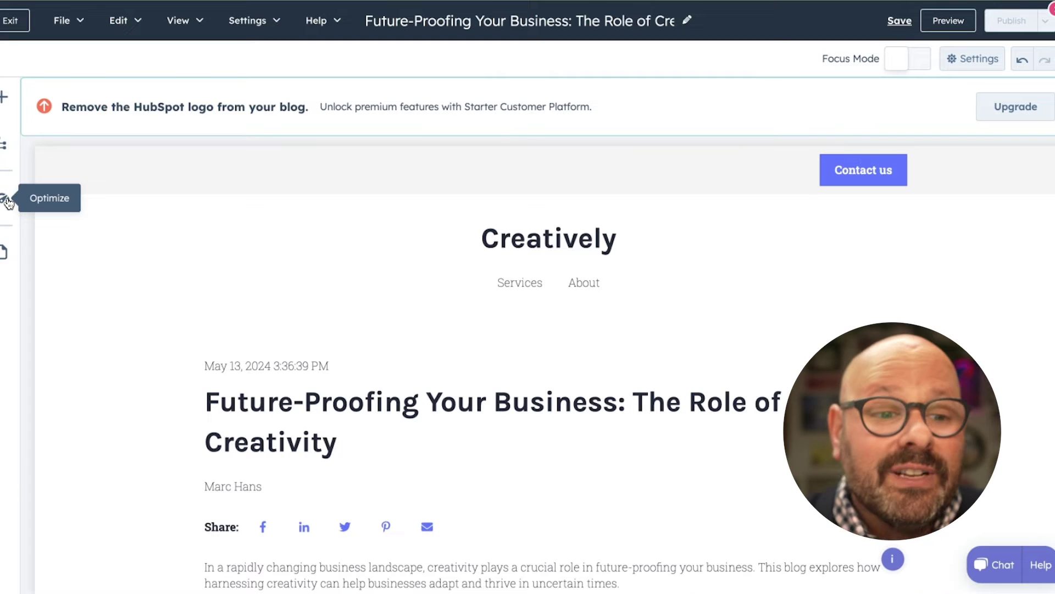
Review the Optimize recommendations: College reading level, 43.34 reading ease, one Meta Description issue
click(9, 200)
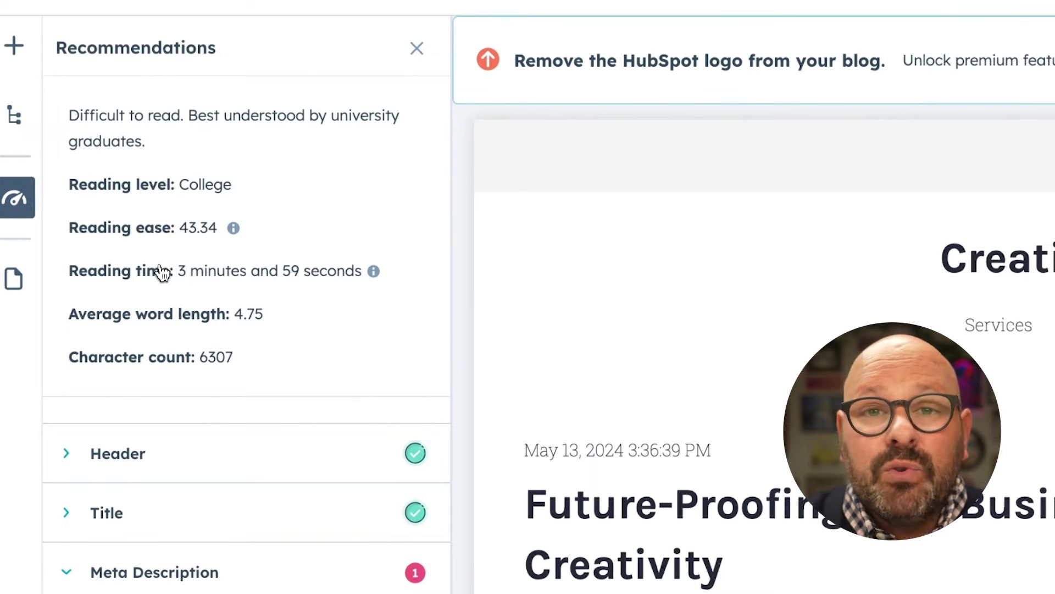
scroll(162, 272, down, 1)
scroll(175, 434, up, 1)
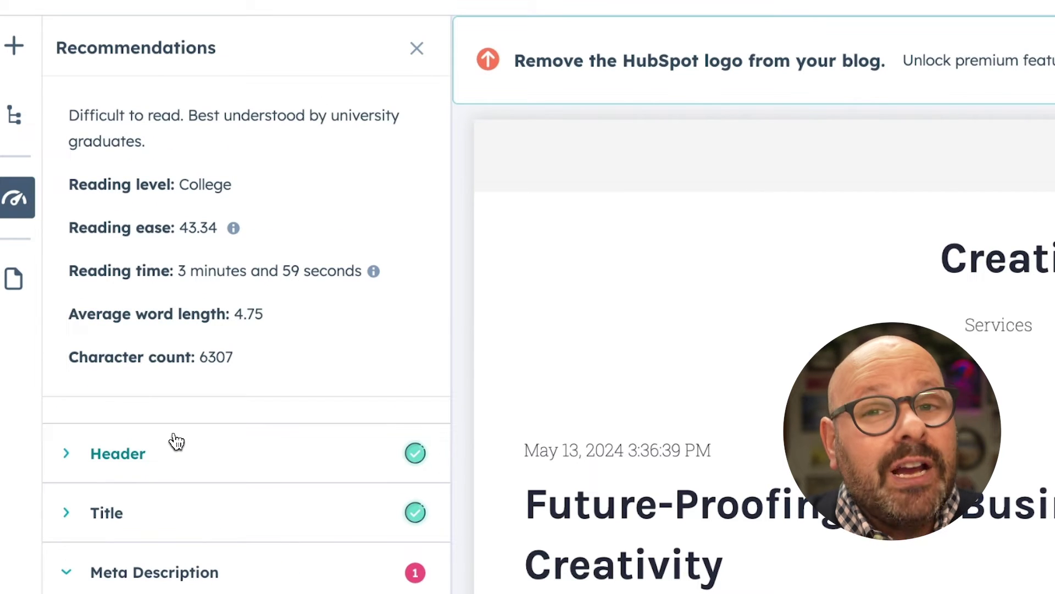
scroll(206, 489, down, 6)
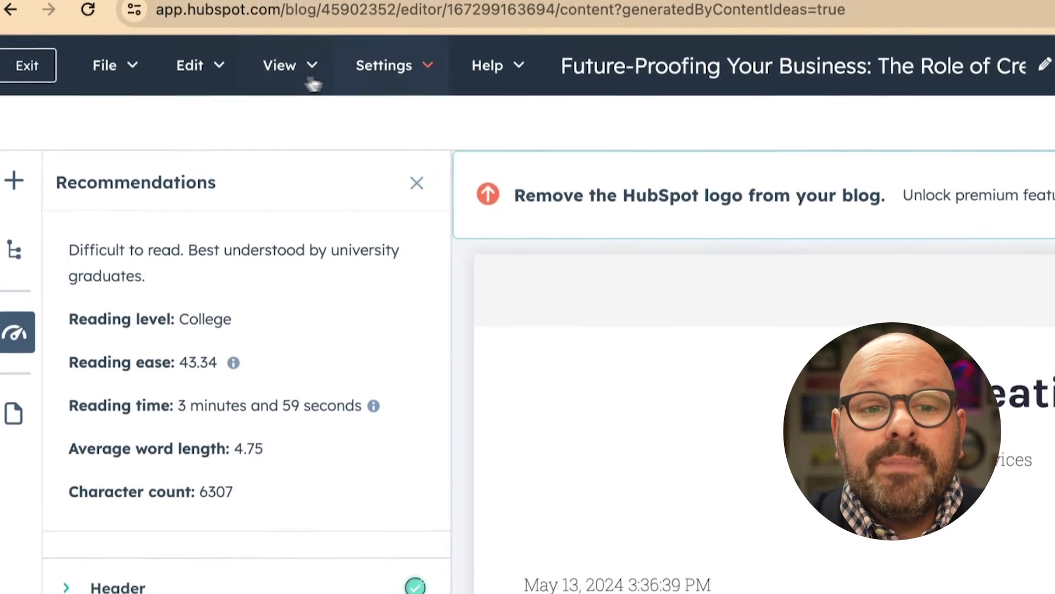
click(384, 13)
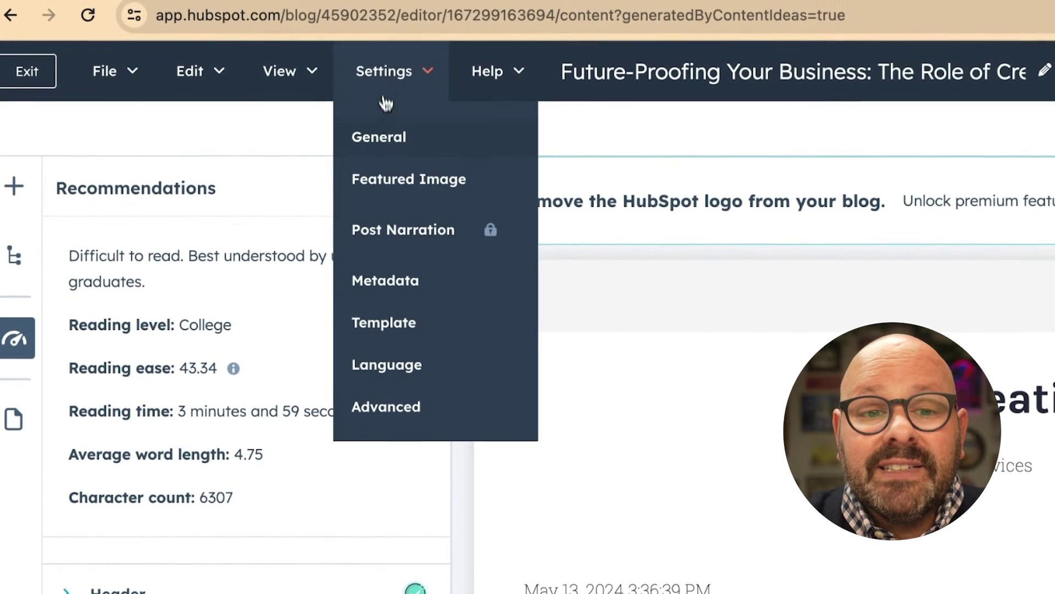
Have the AI assistant generate a meta description in the post's General settings
click(389, 140)
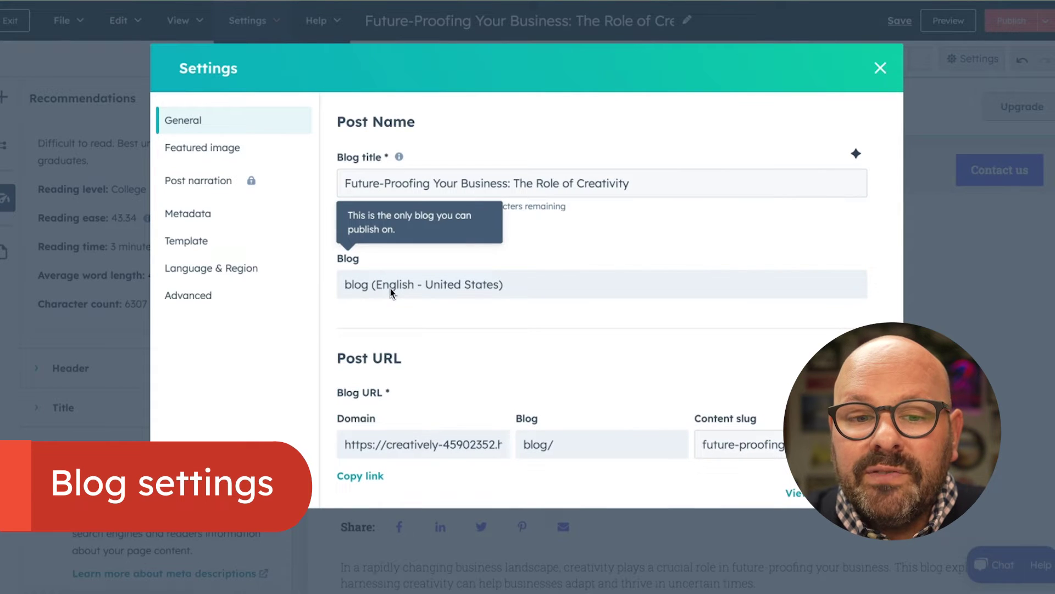
scroll(390, 291, down, 3)
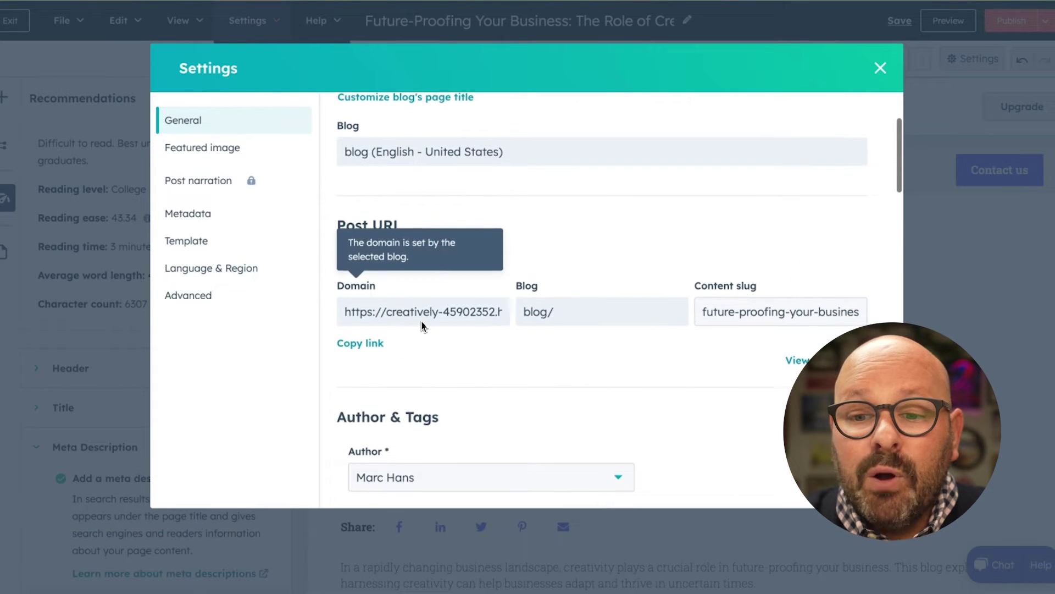
scroll(423, 324, down, 3)
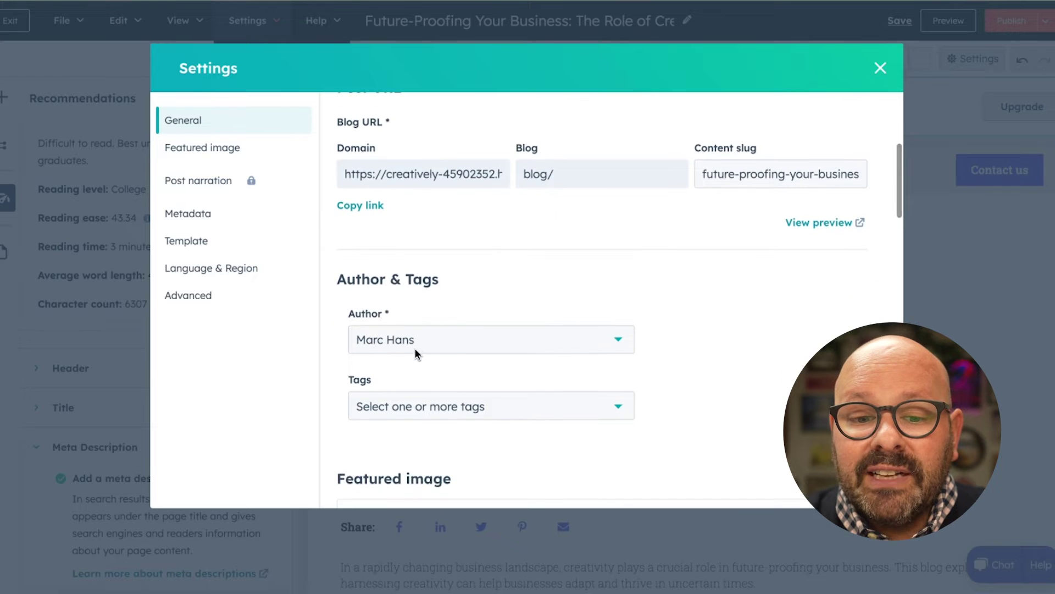
scroll(415, 352, down, 8)
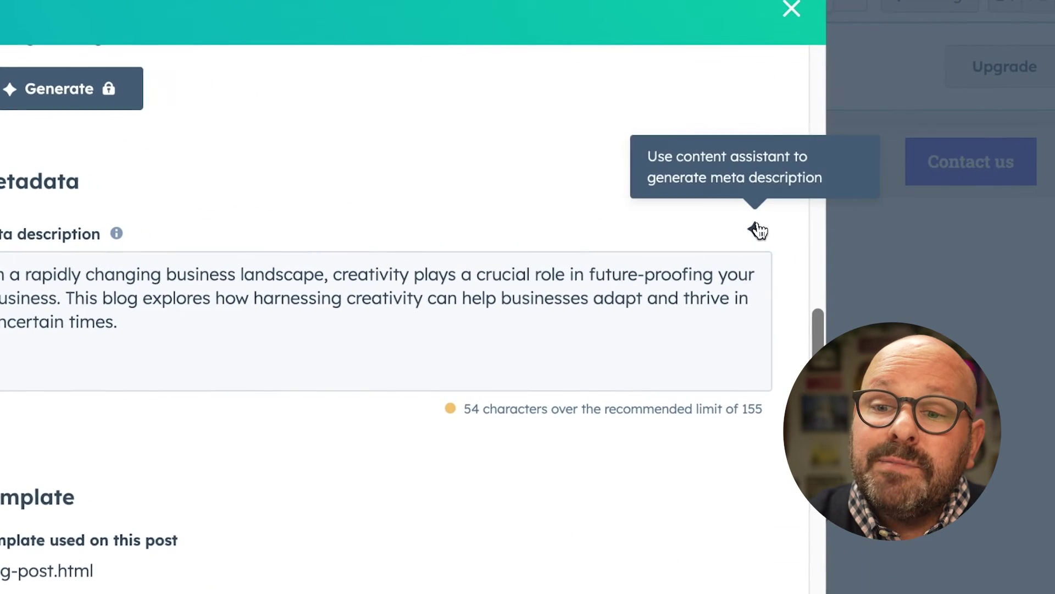
click(756, 229)
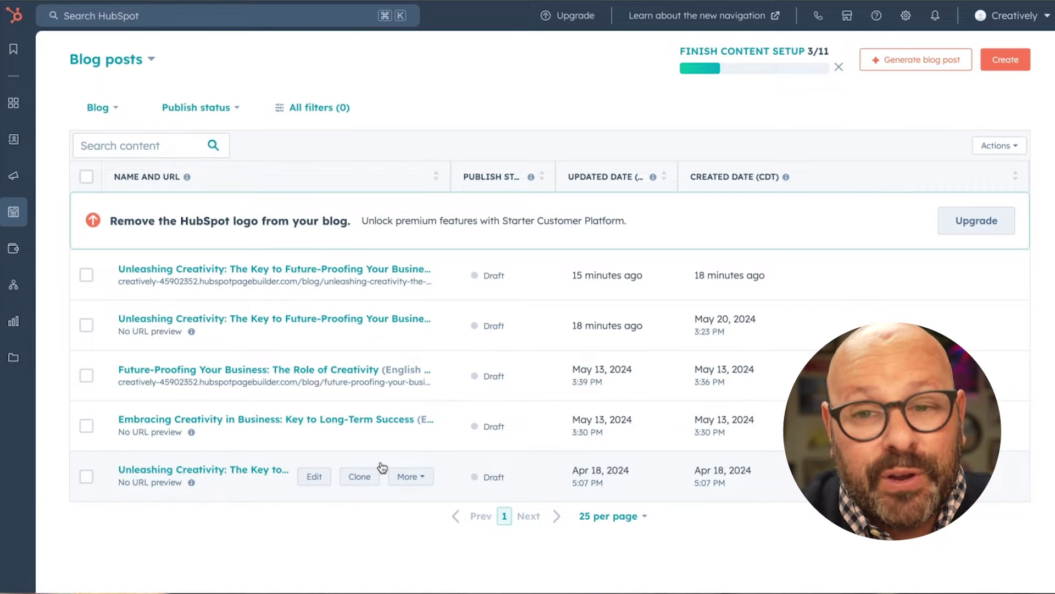
click(1022, 17)
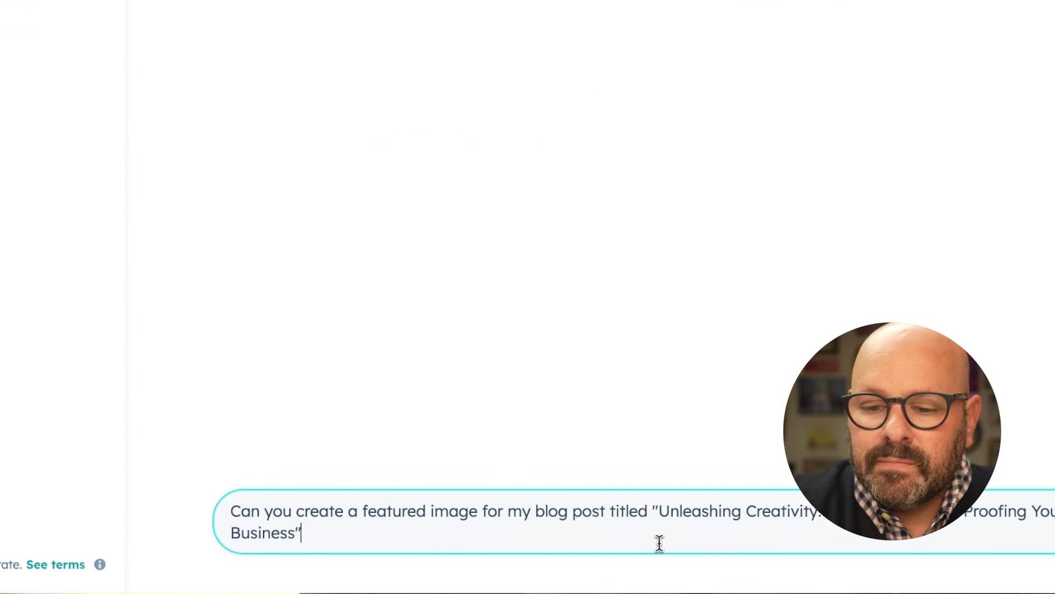
Send the featured-image request to ChatSpot and download the bottom-right generated image
key(Return)
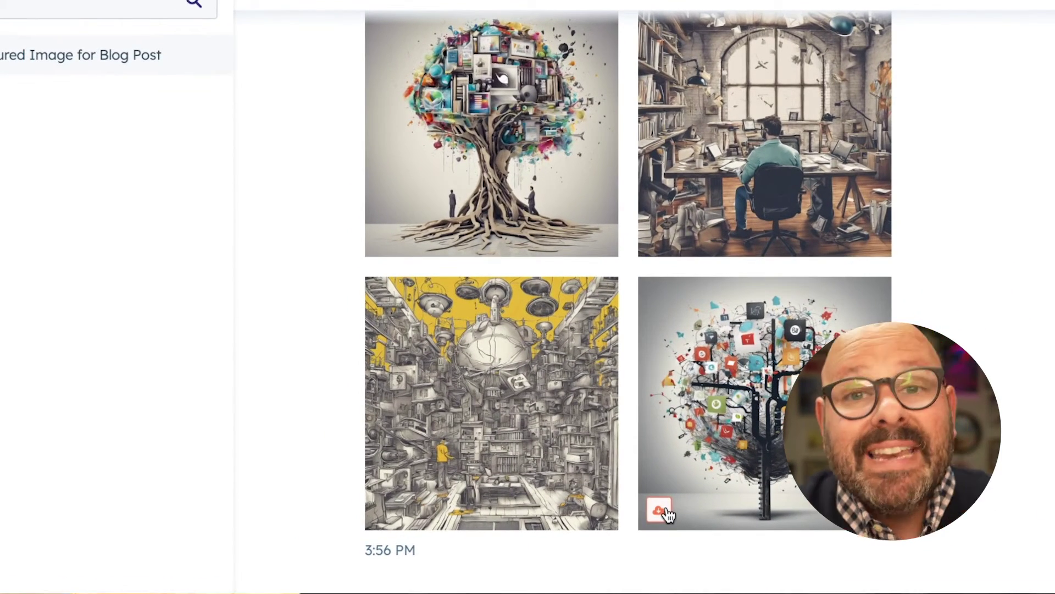
click(666, 513)
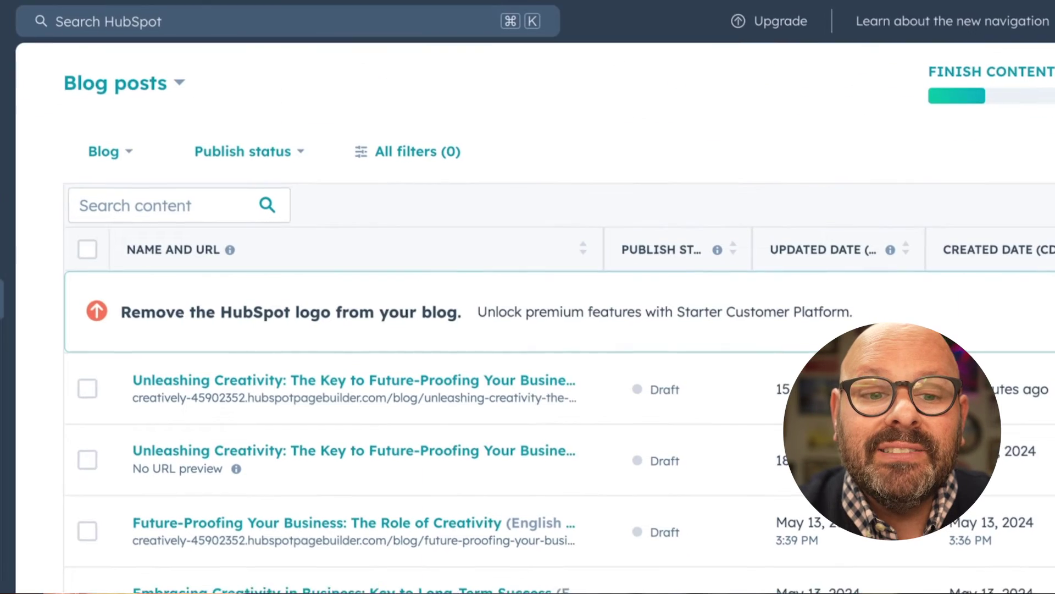
Reopen the Unleashing Creativity draft and set 15367337.png as its featured image
mouse_move(586, 372)
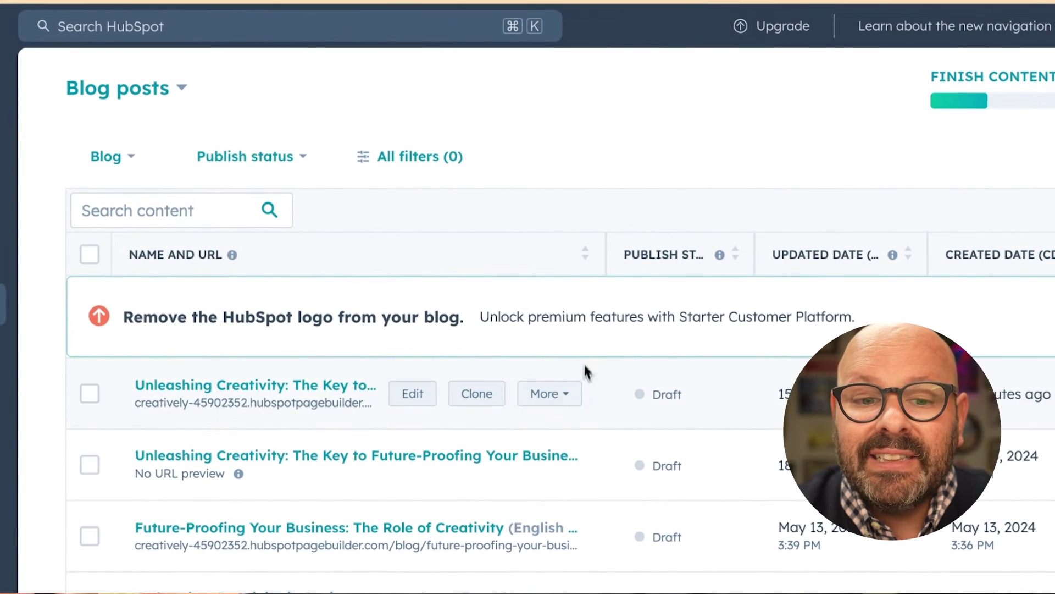
click(413, 393)
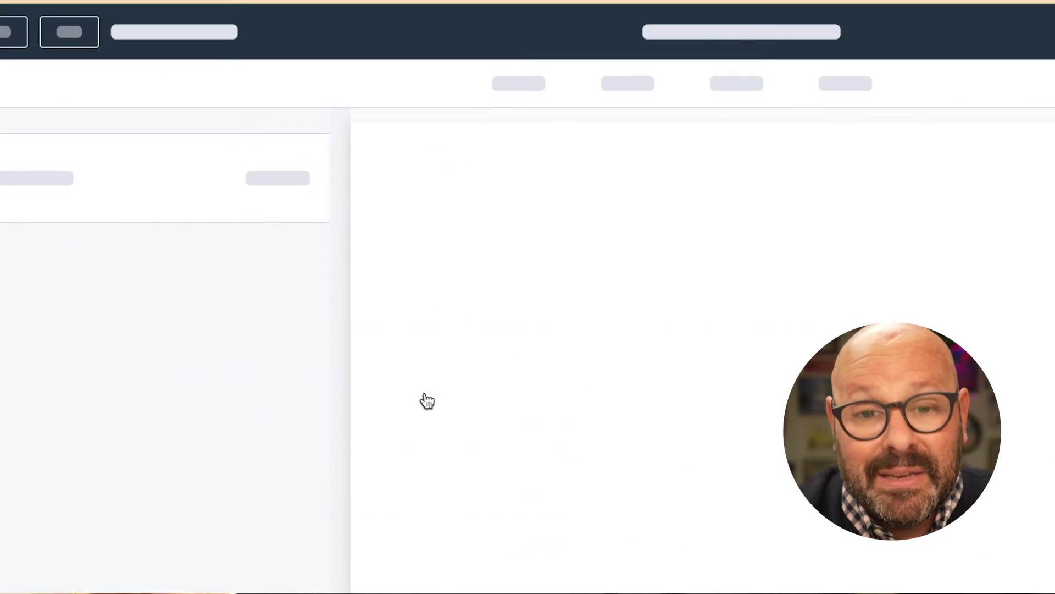
click(219, 19)
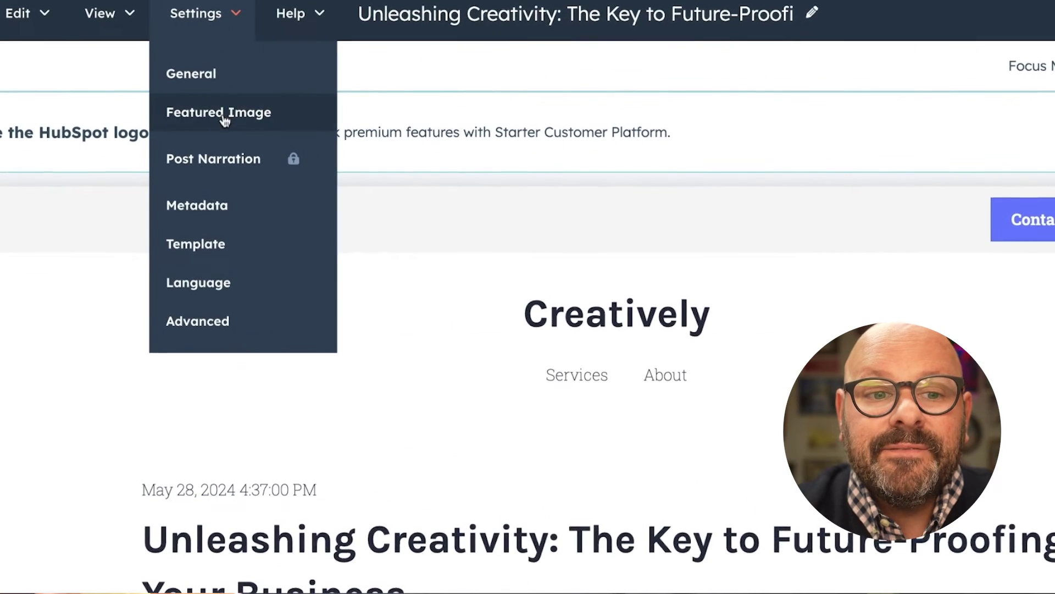
click(223, 117)
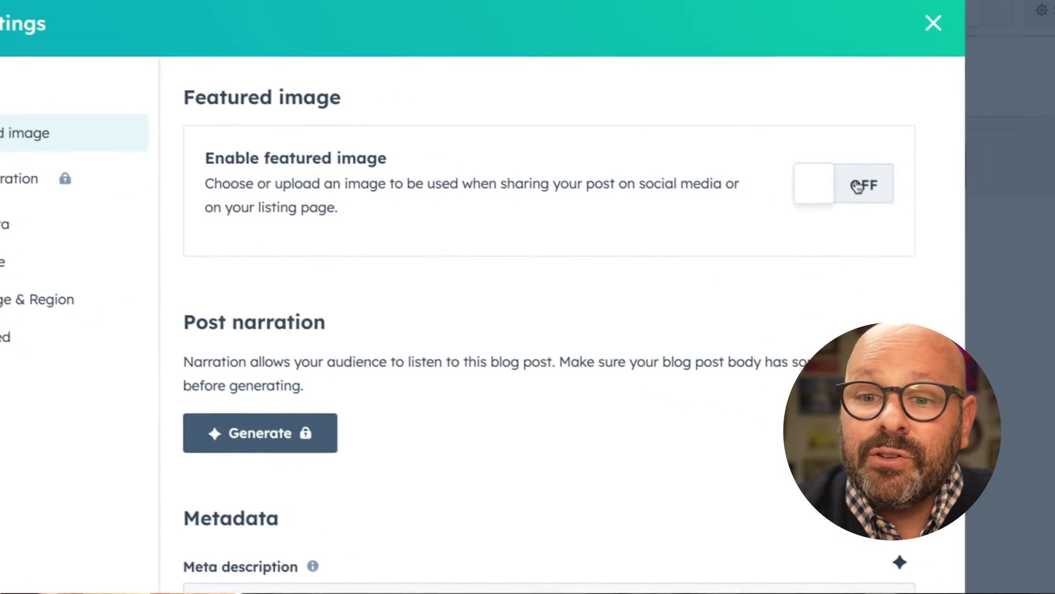
click(845, 181)
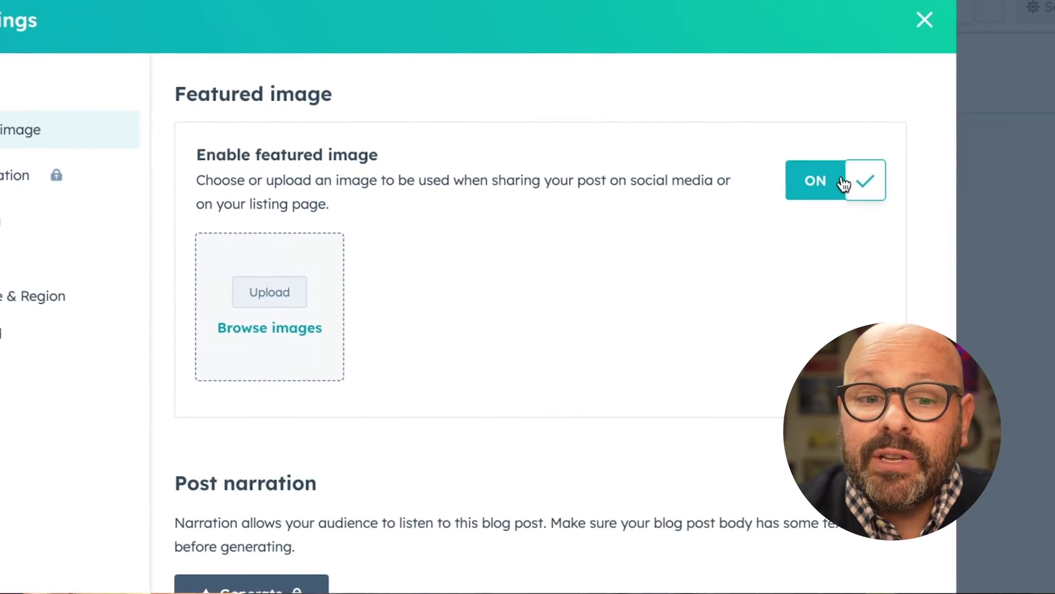
click(281, 297)
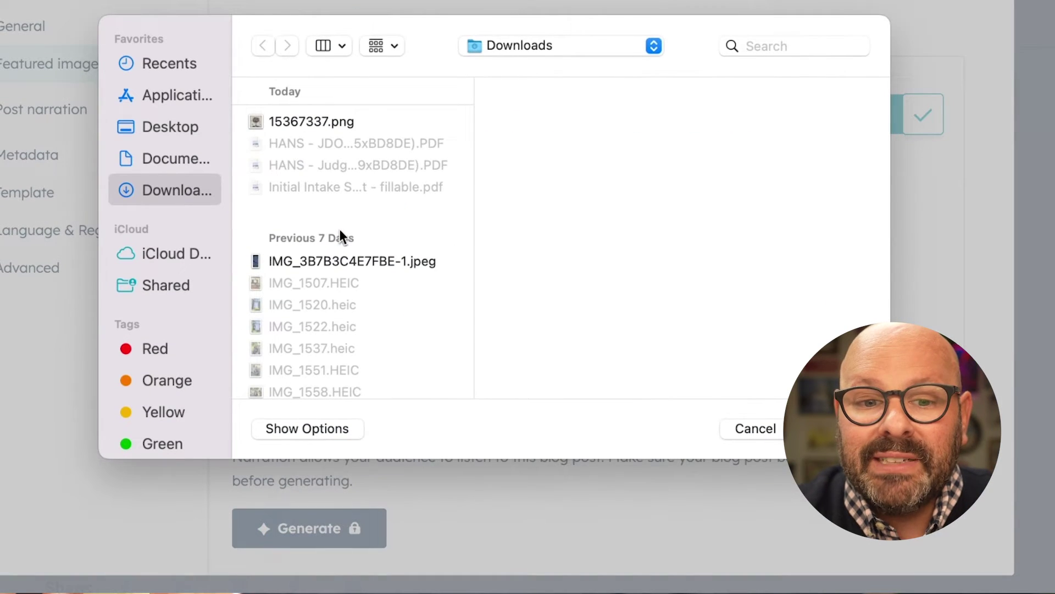
click(294, 118)
double_click(294, 118)
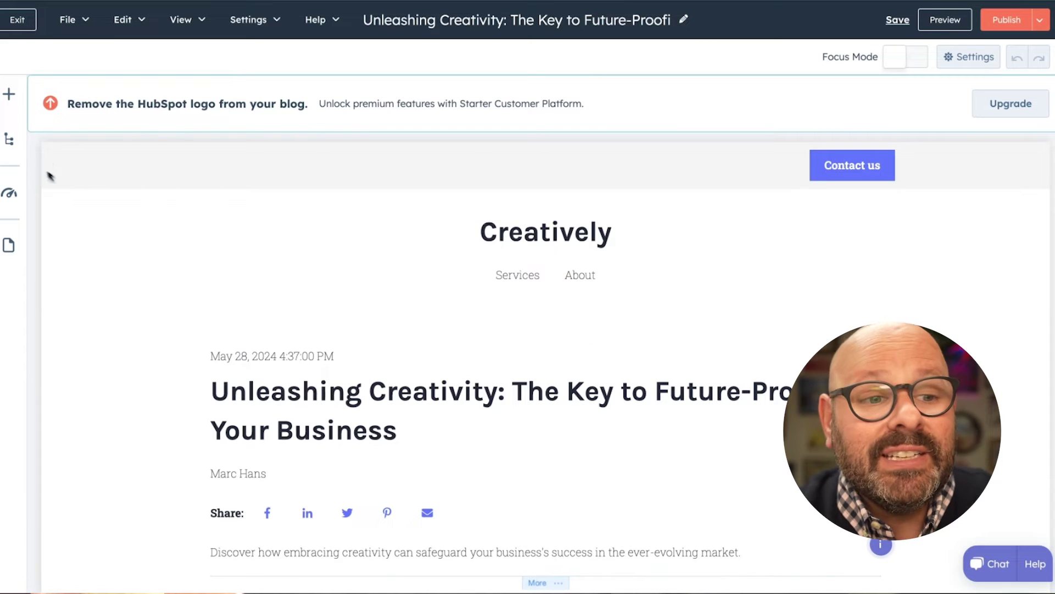
Add an Image Slider module below the 'Innovation and Problem-Solving' heading
click(10, 95)
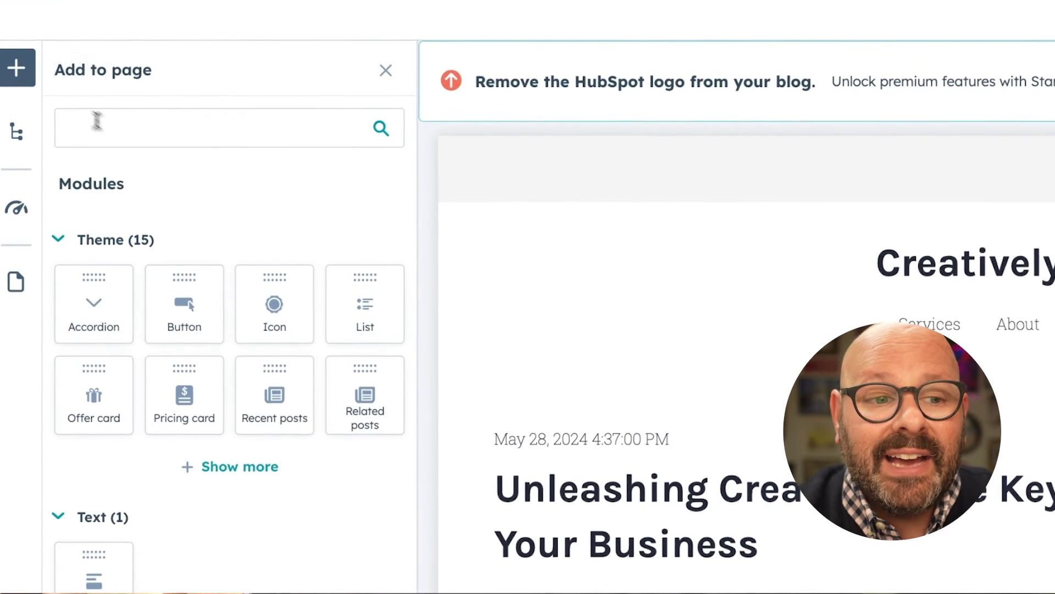
click(83, 144)
text(image)
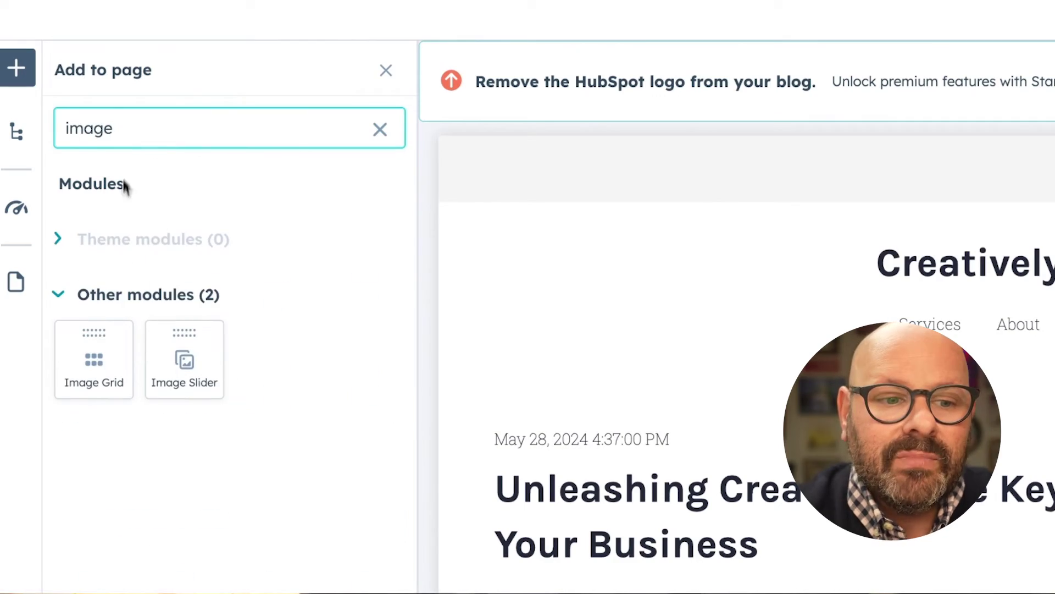
drag(183, 385, 772, 546)
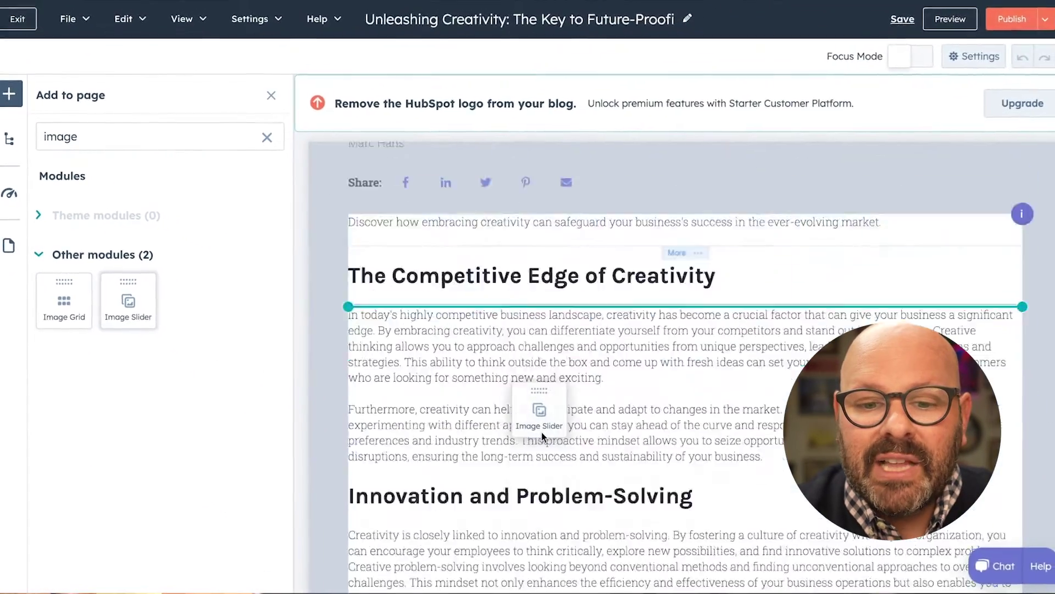
drag(542, 432, 621, 385)
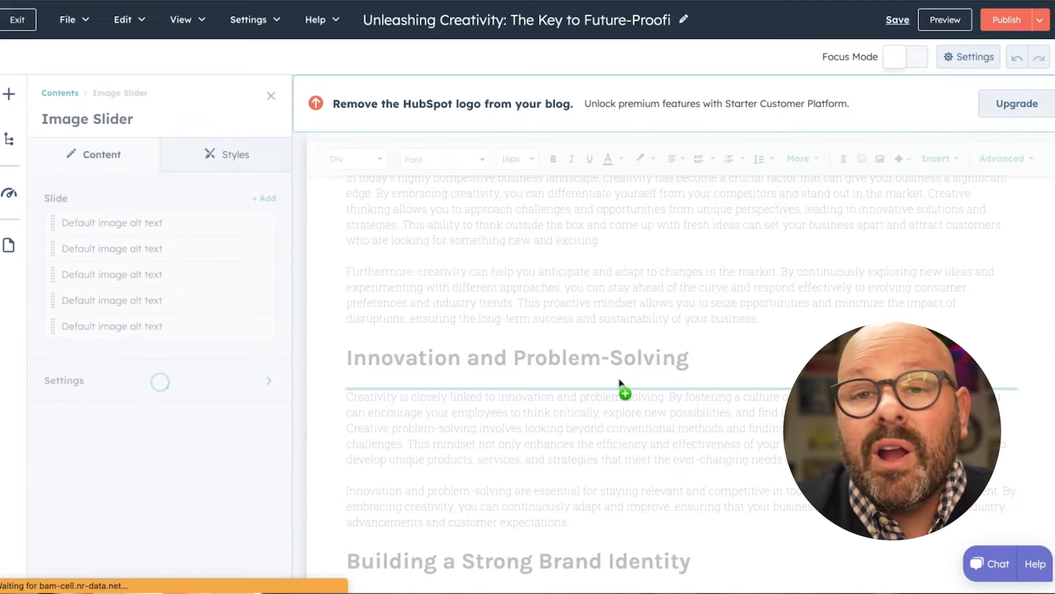
Upload 15367337.png from Downloads into the slider's only slide
mouse_move(212, 228)
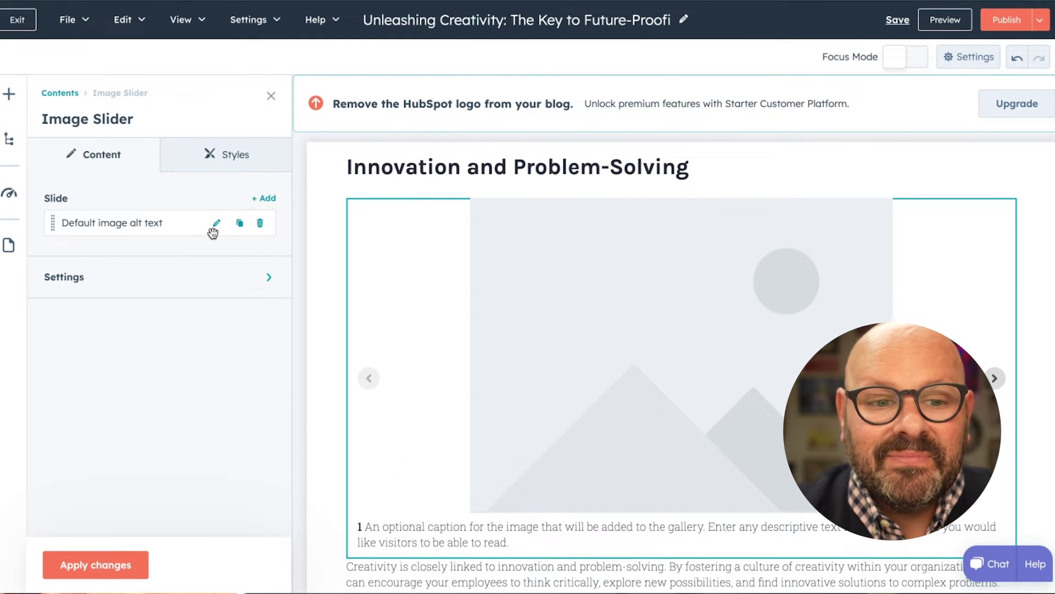
click(218, 233)
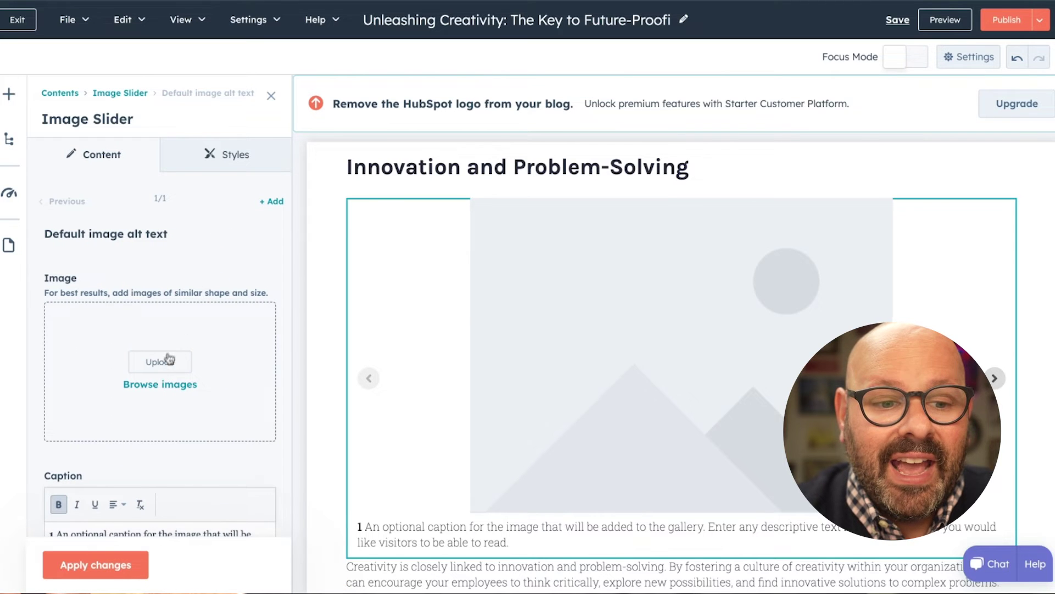
click(160, 361)
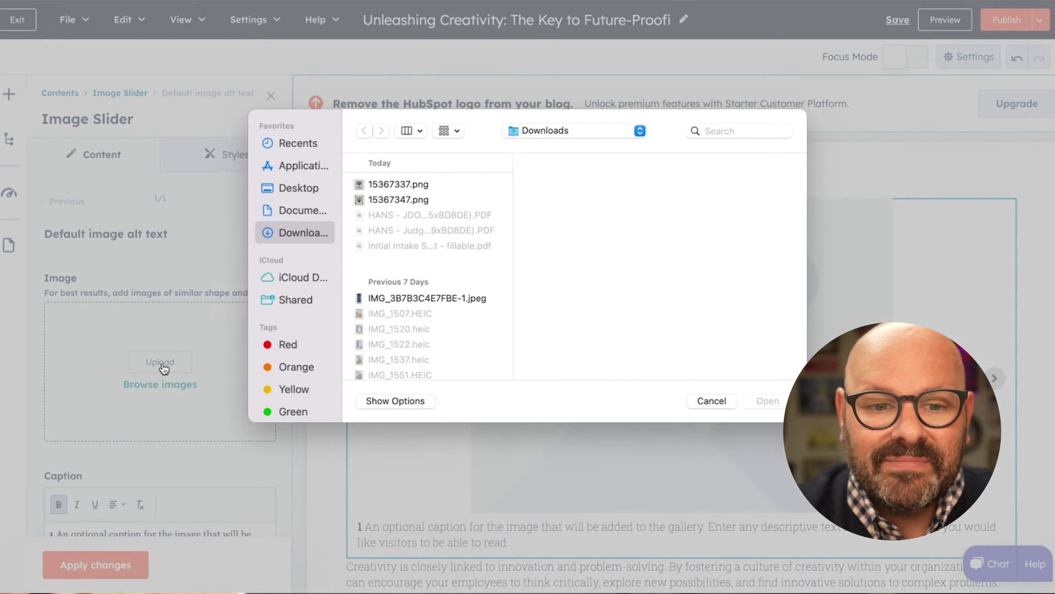
double_click(370, 186)
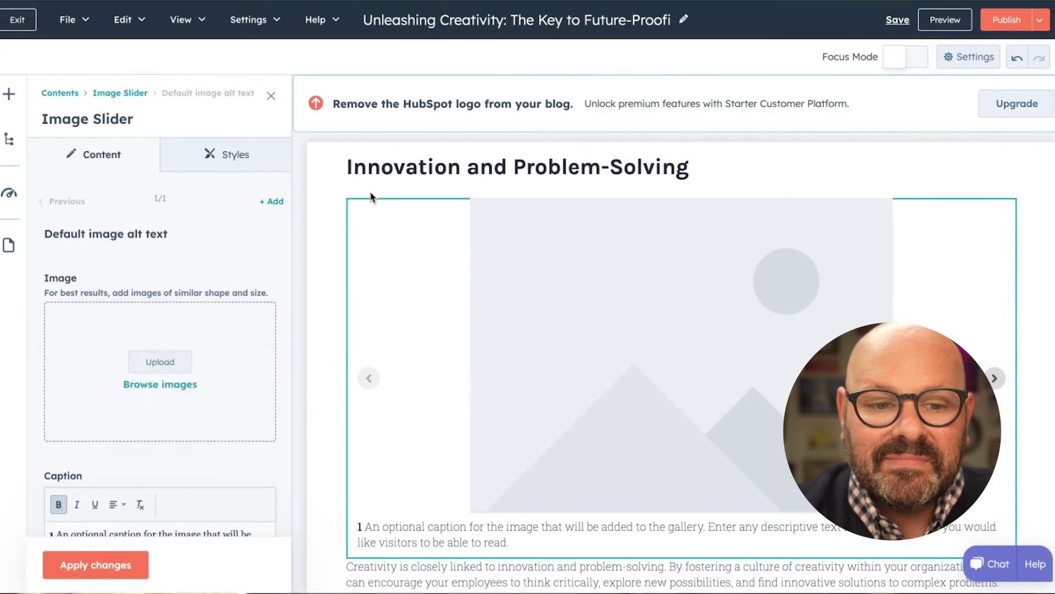
Paste the new text over the slider's placeholder caption and select it
scroll(267, 330, down, 2)
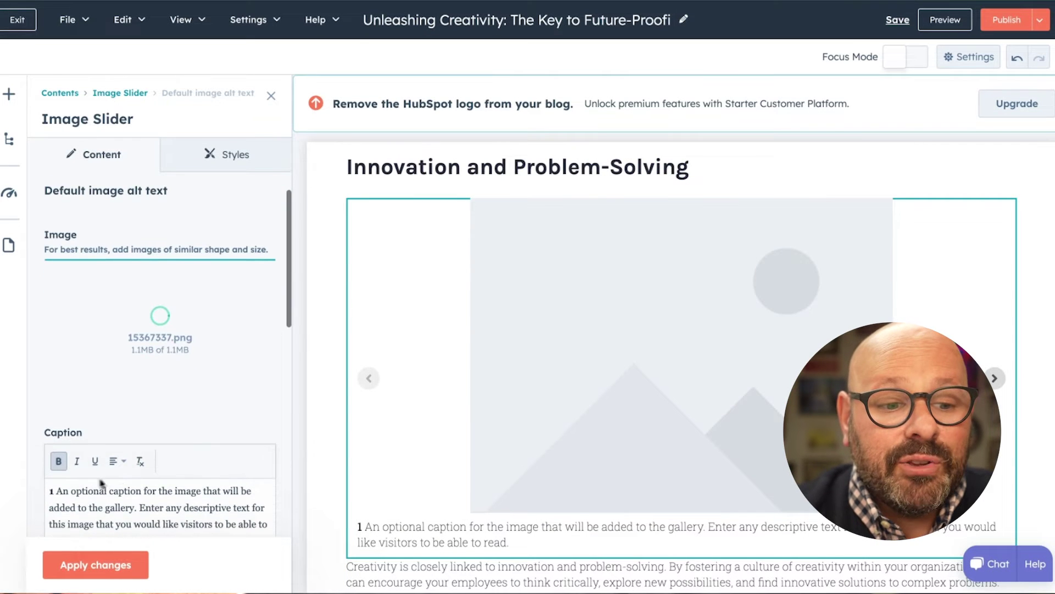
key(super+a)
text(Future proofing your business with creativity is an investment in your organizations future)
drag(153, 447, 44, 410)
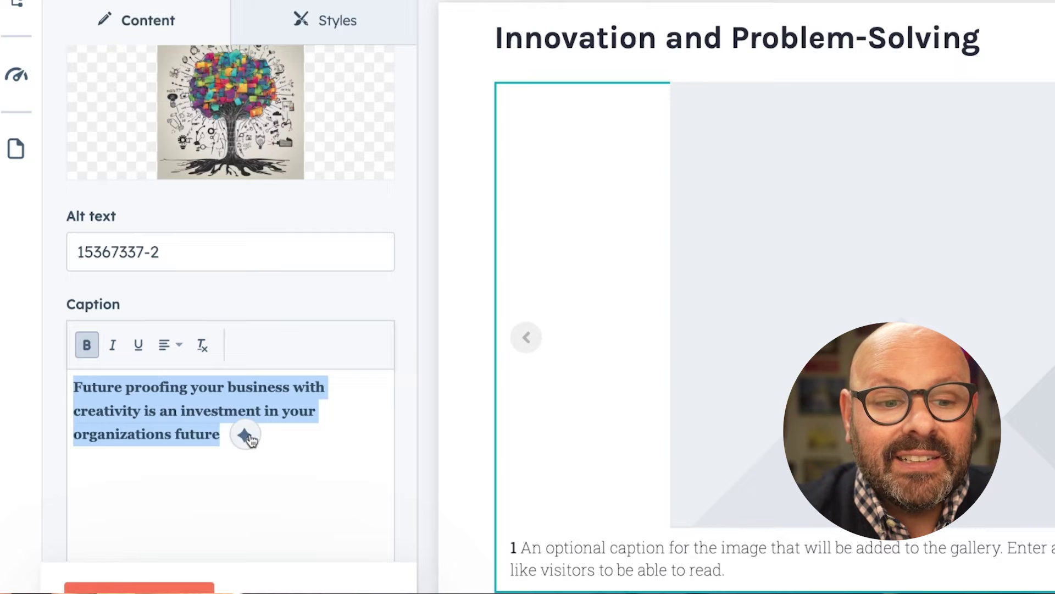
Insert an AI rewrite of the caption about investing in creativity, then apply the slider changes
click(245, 436)
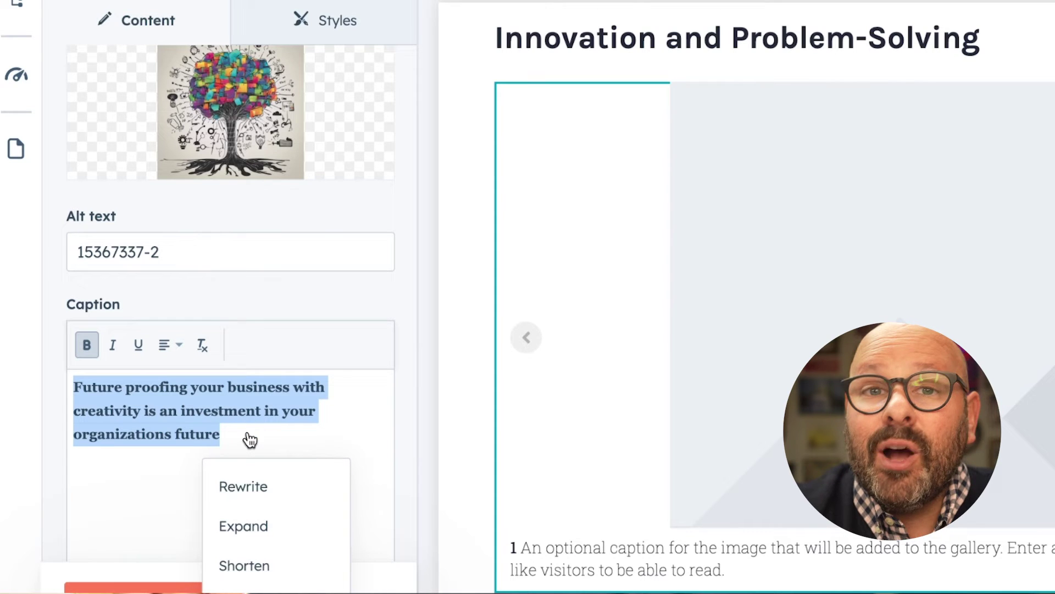
scroll(247, 438, down, 3)
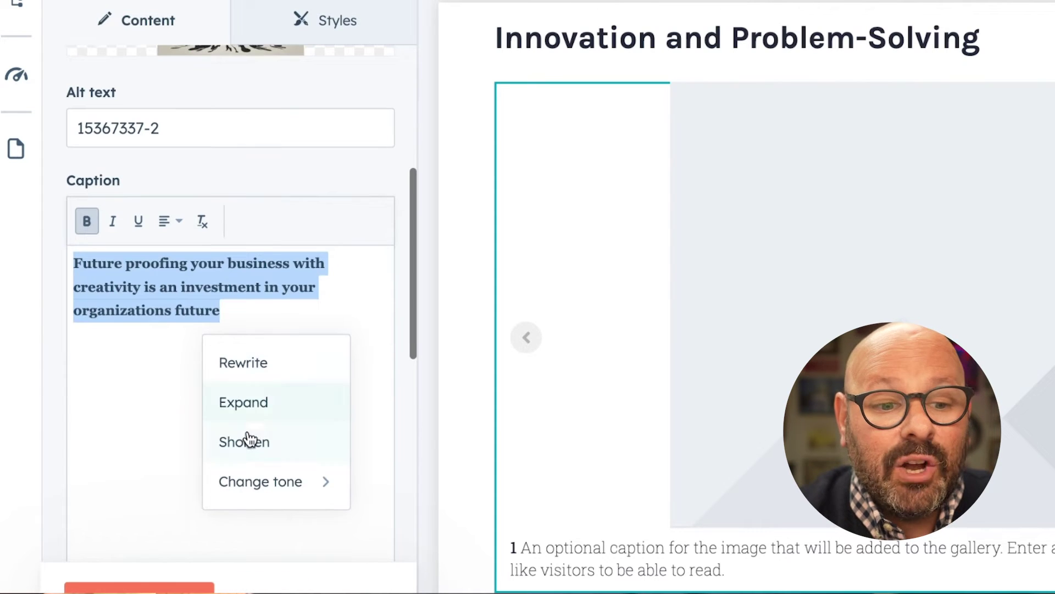
click(252, 365)
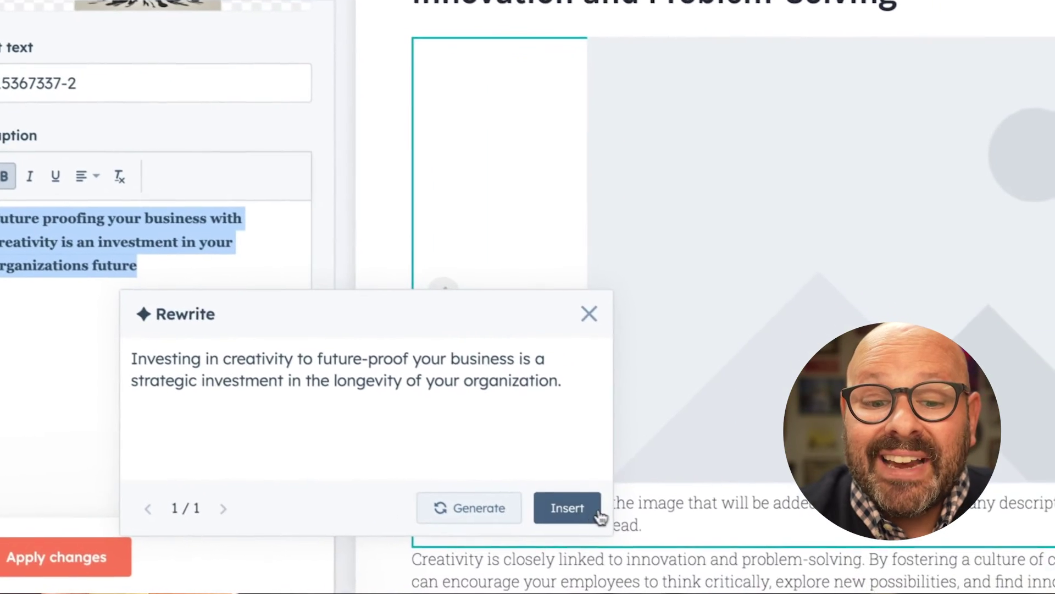
click(659, 554)
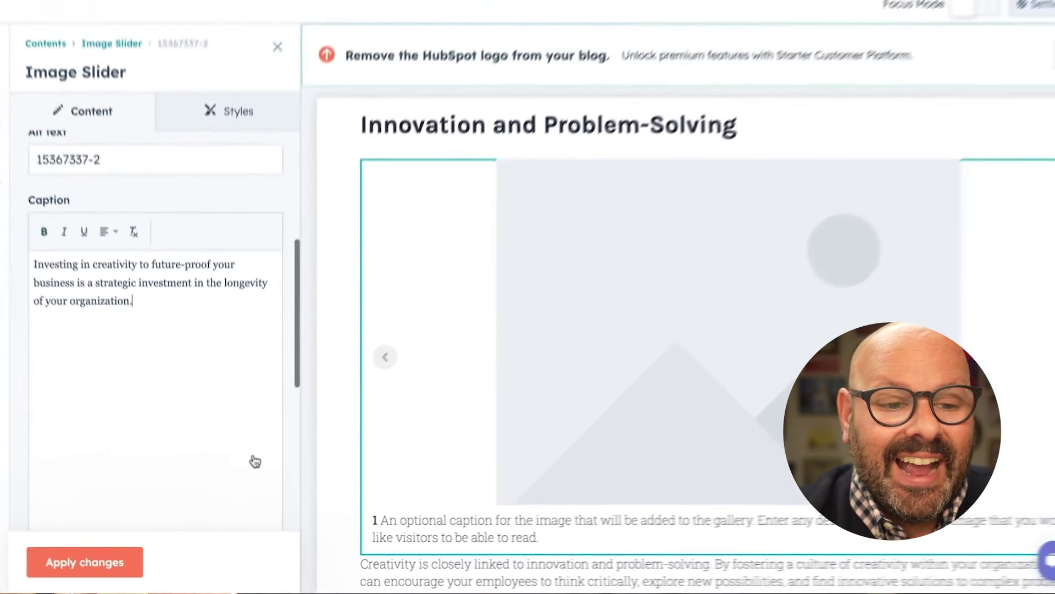
scroll(269, 443, down, 5)
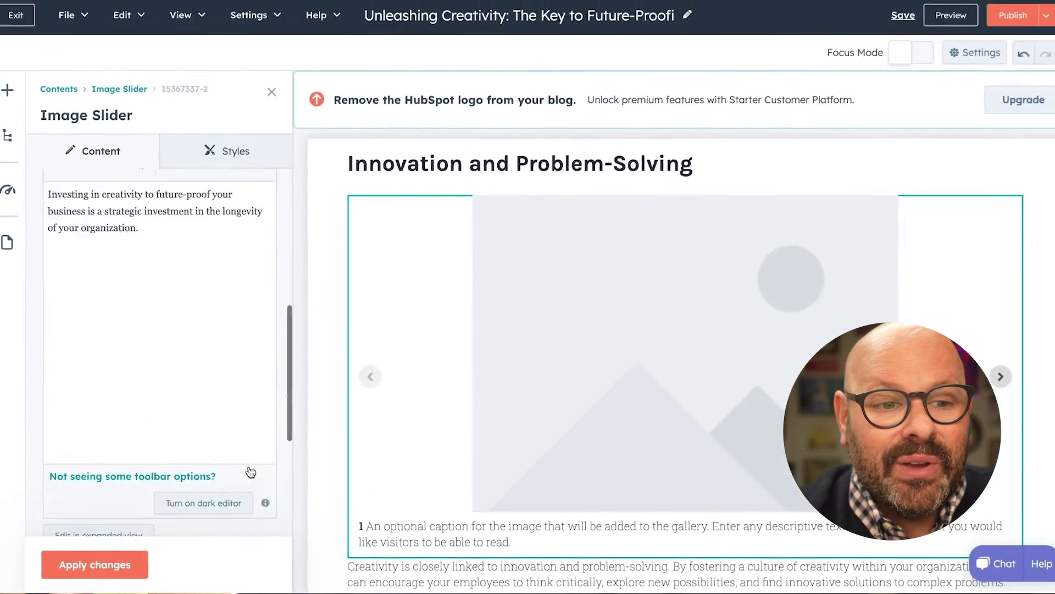
click(123, 564)
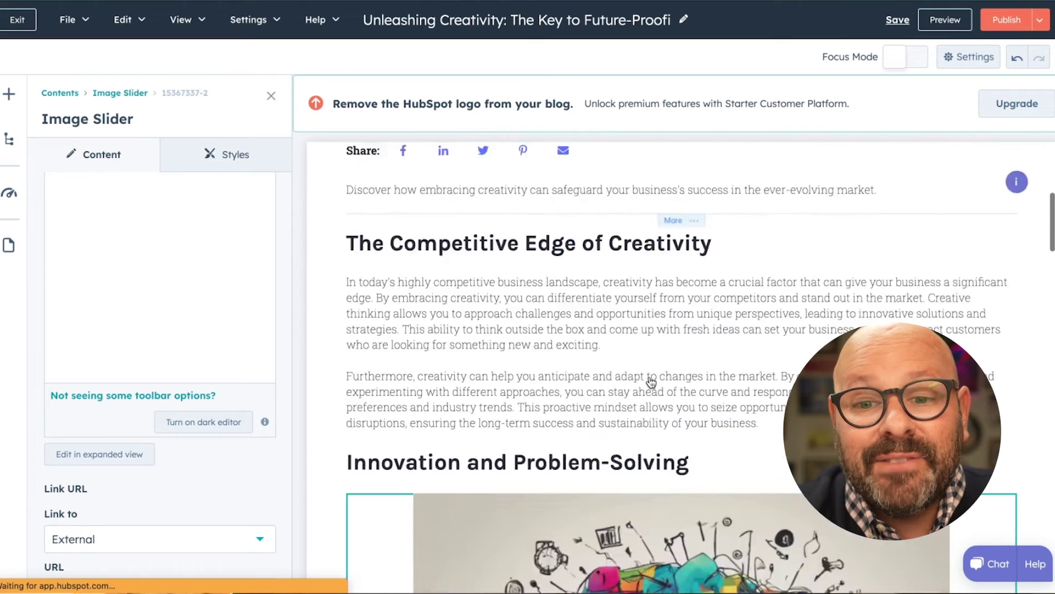
scroll(651, 383, down, 10)
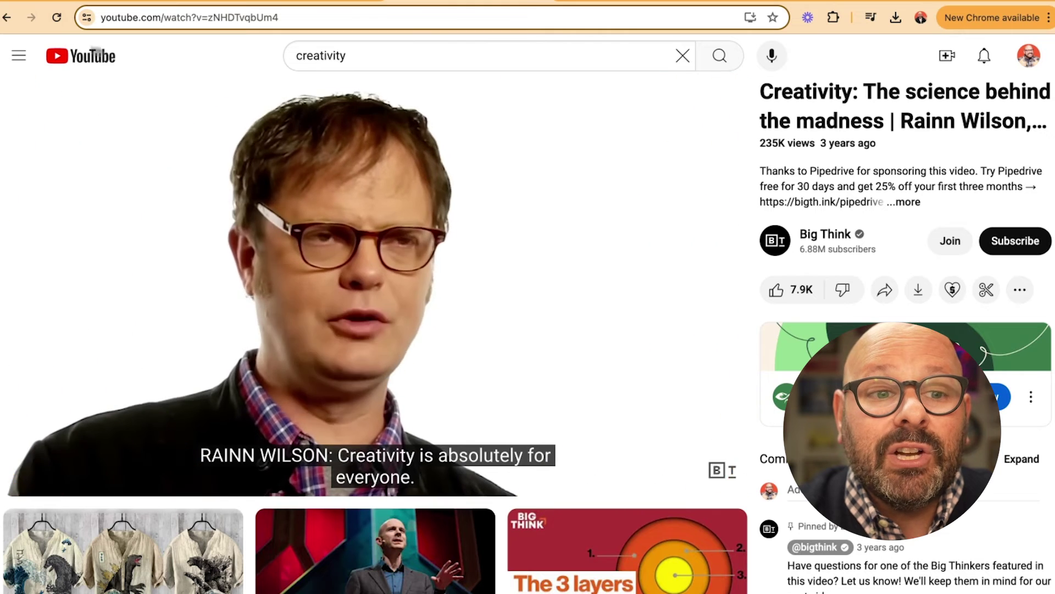
Select the full URL of the 'Creativity: The science behind the madness' video
click(208, 24)
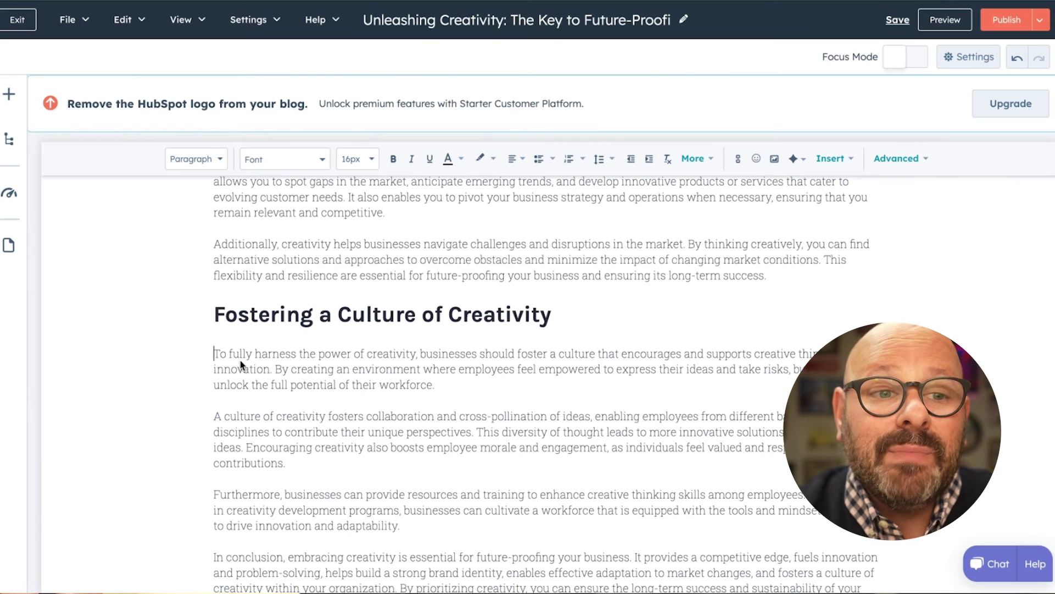
Embed the YouTube video on a new line above the culture section paragraph
key(Return)
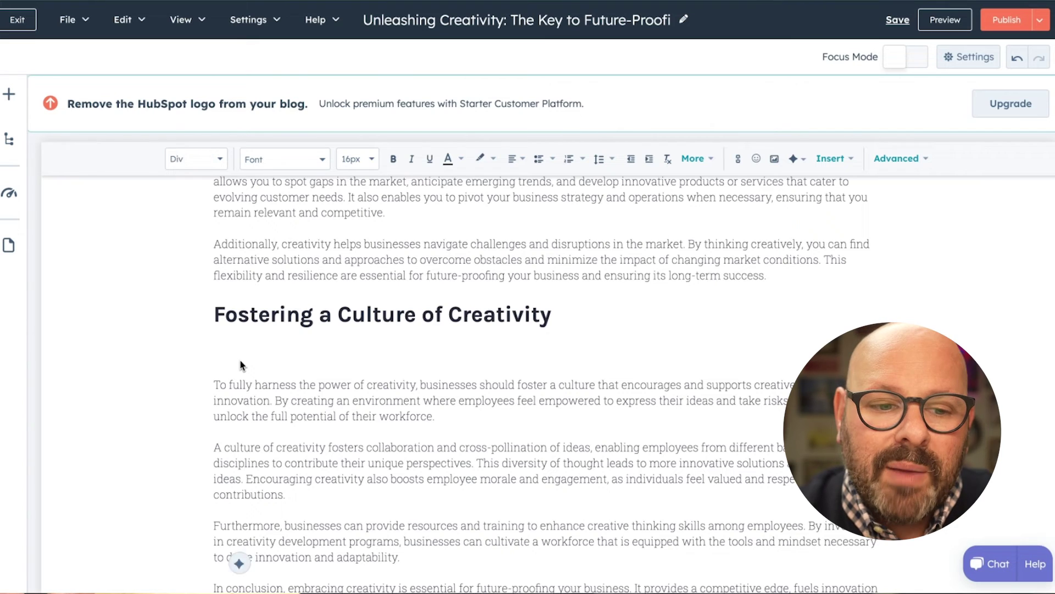
key(ctrl+v)
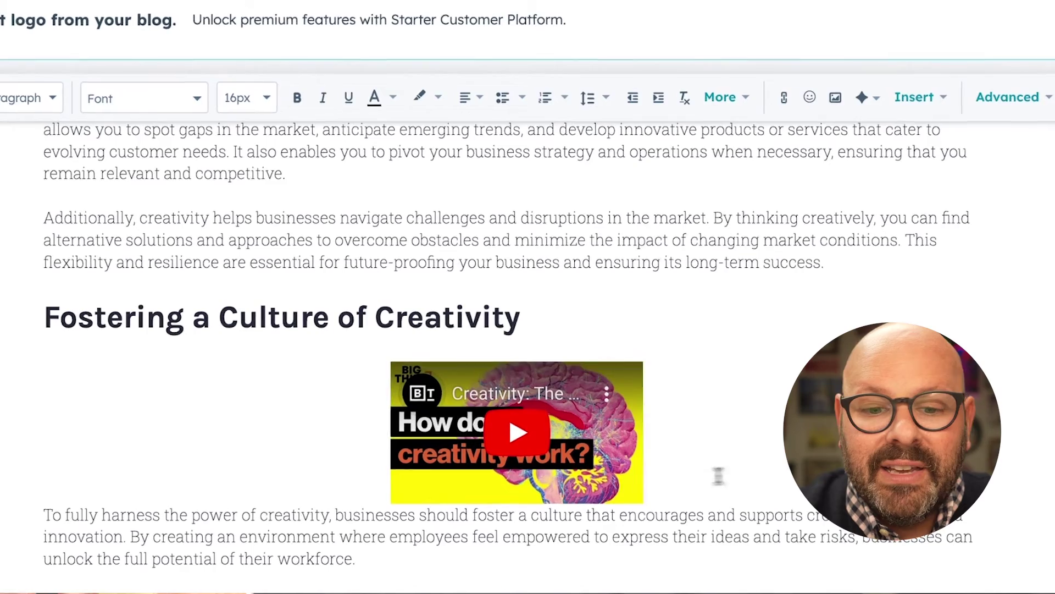
click(609, 415)
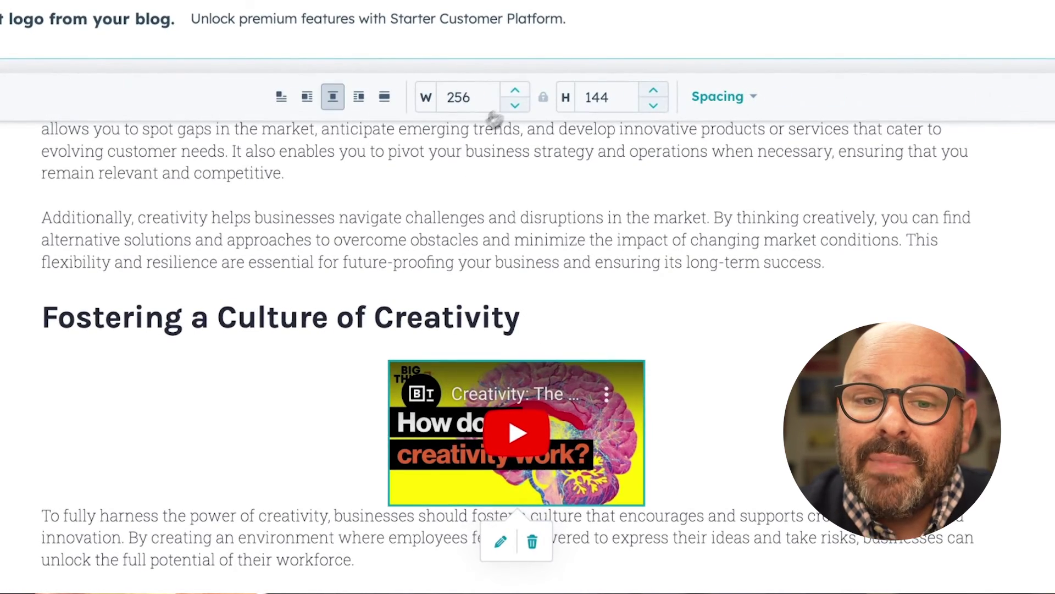
Widen the embedded video to 750 × 422 and preview the blog post
click(517, 90)
click(517, 91)
click(517, 91)
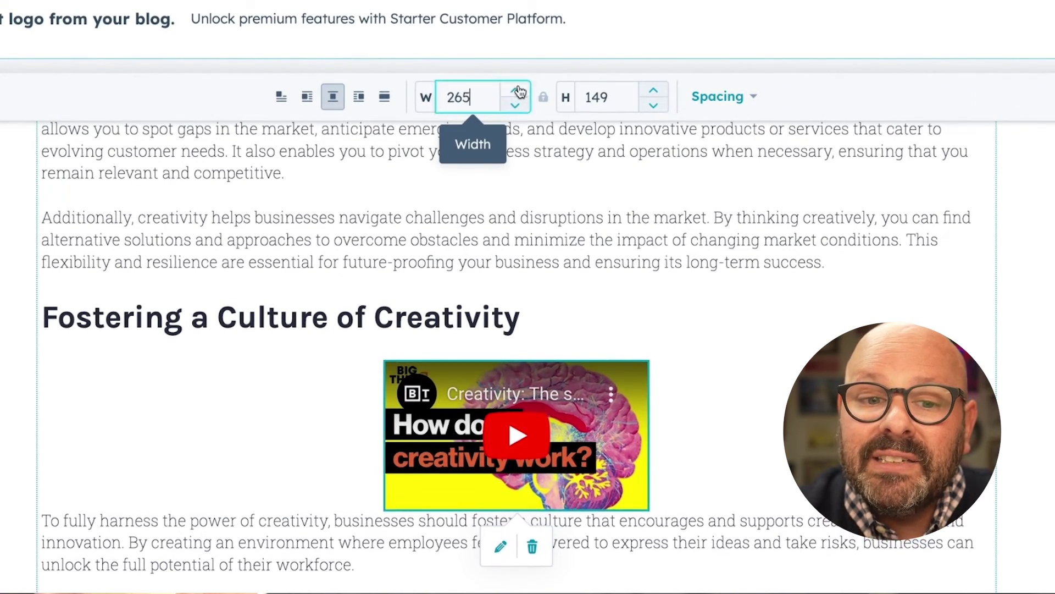
click(517, 91)
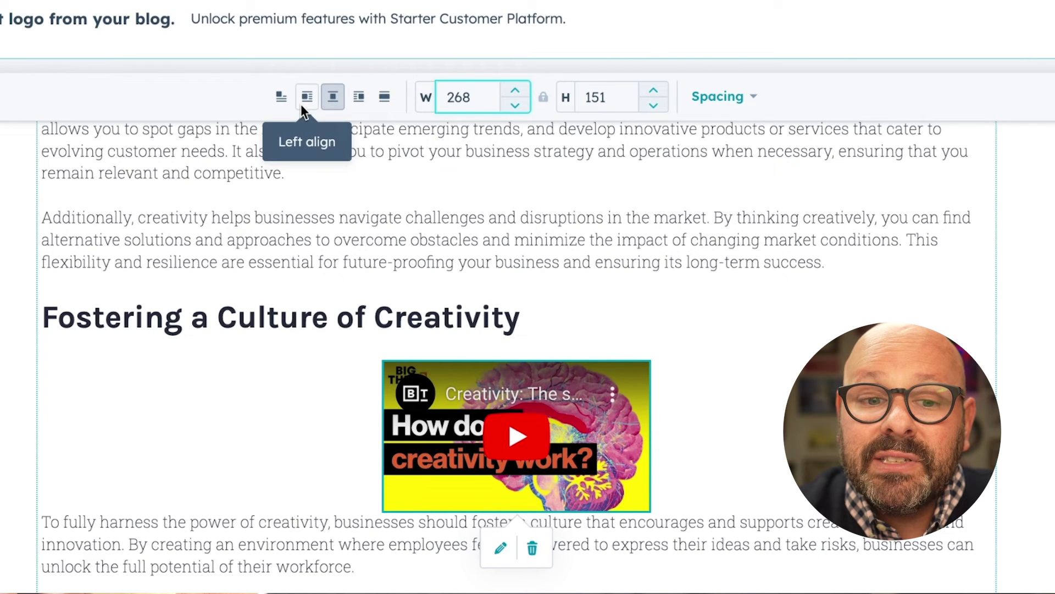
click(753, 100)
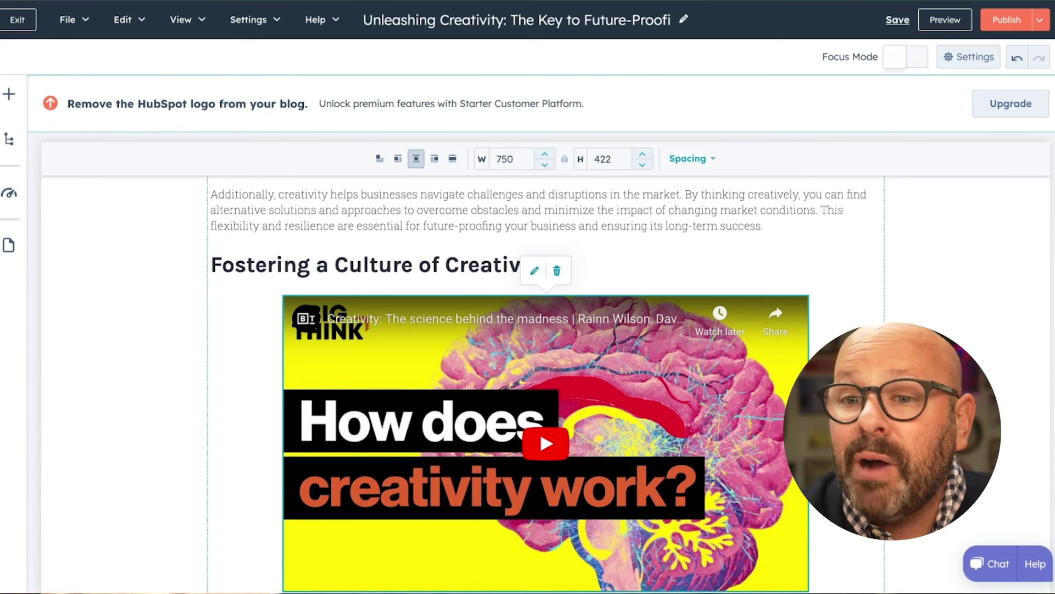
click(941, 29)
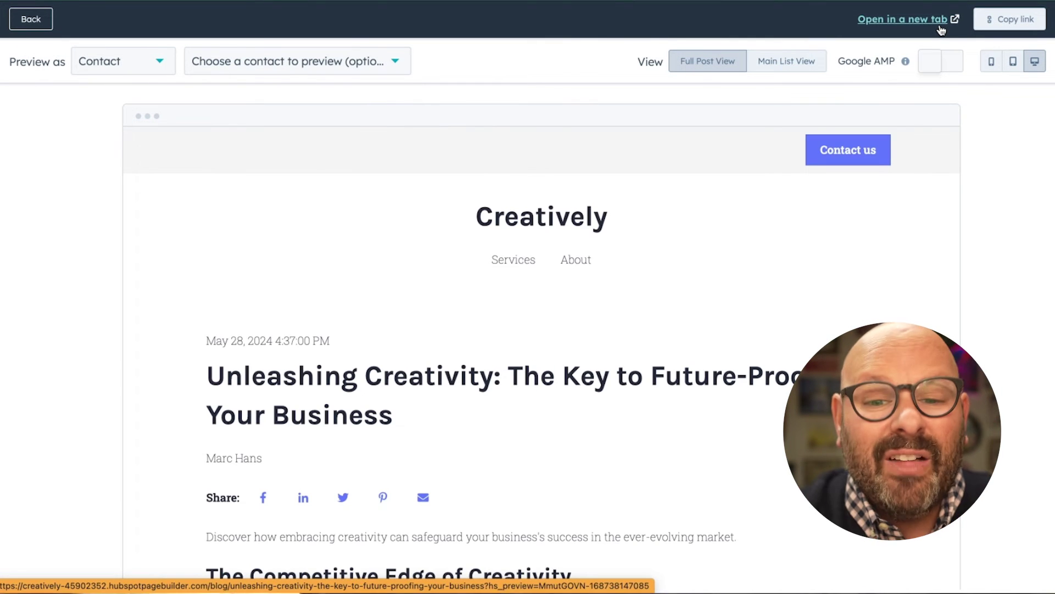
scroll(824, 95, down, 15)
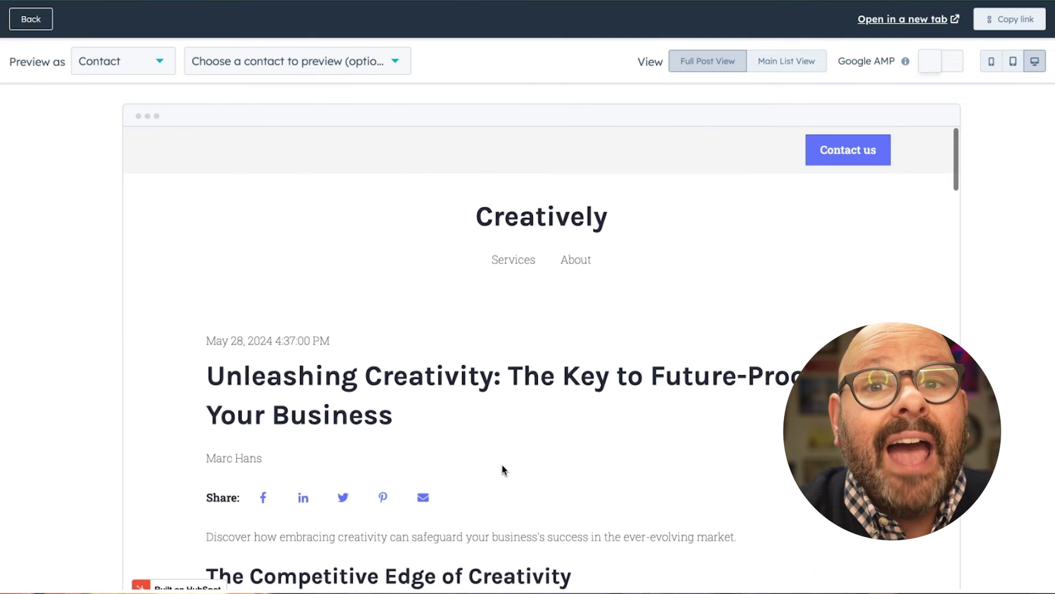
scroll(501, 469, down, 1)
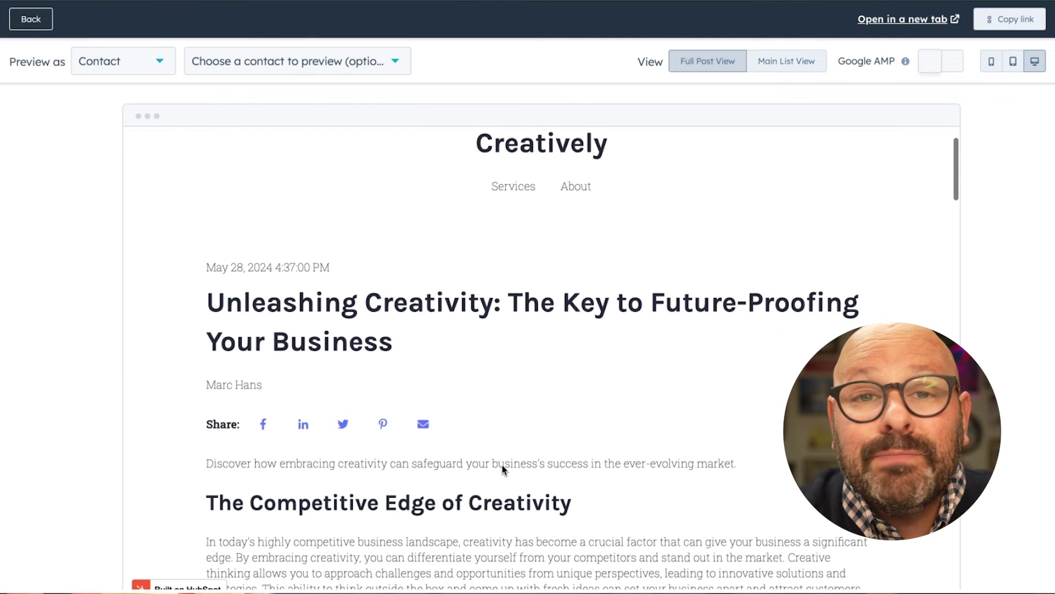
scroll(502, 469, down, 3)
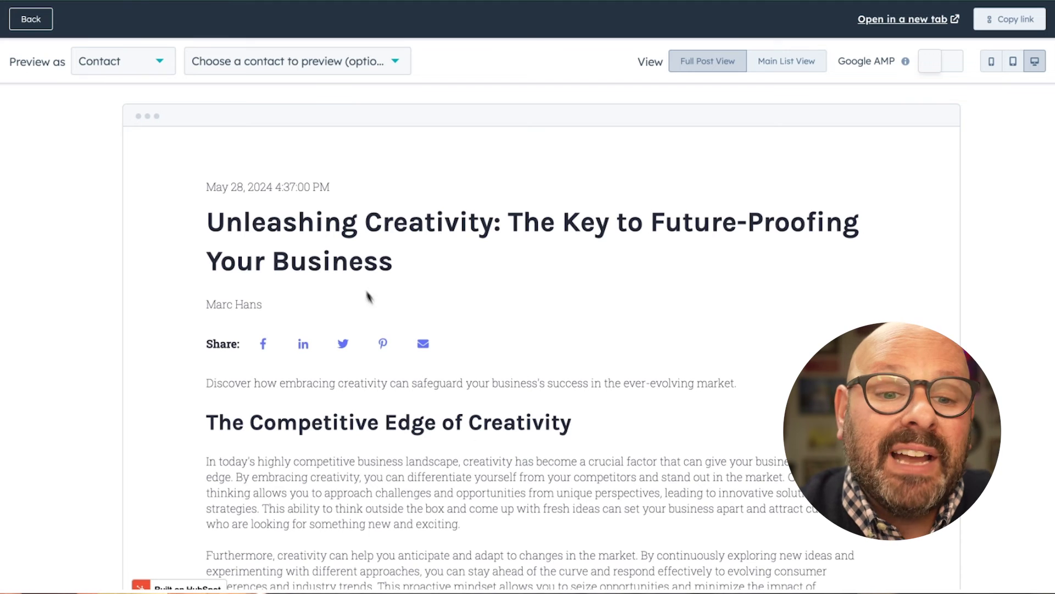
scroll(347, 244, down, 10)
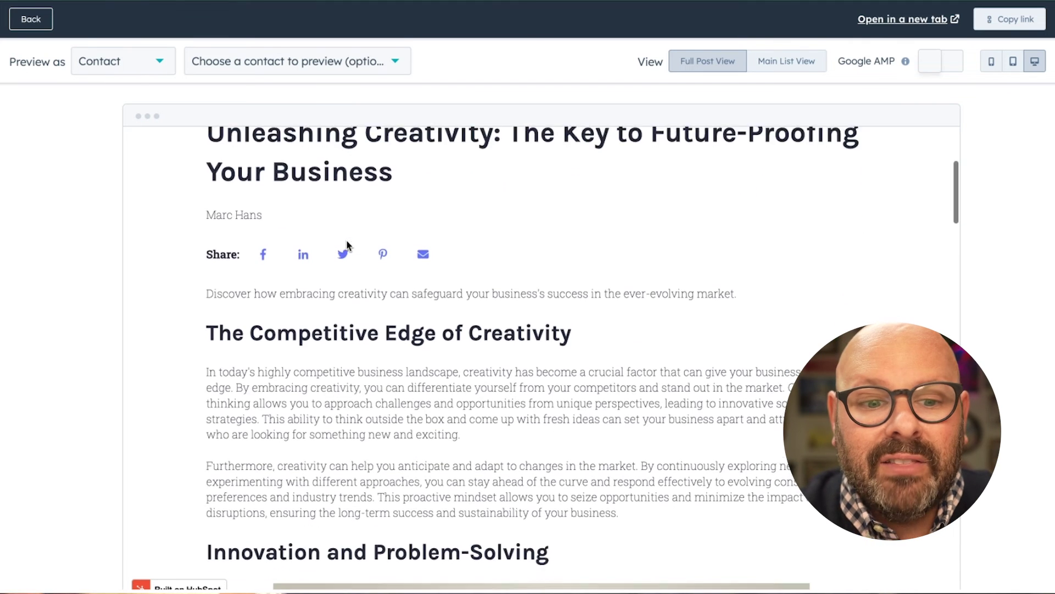
scroll(346, 244, down, 8)
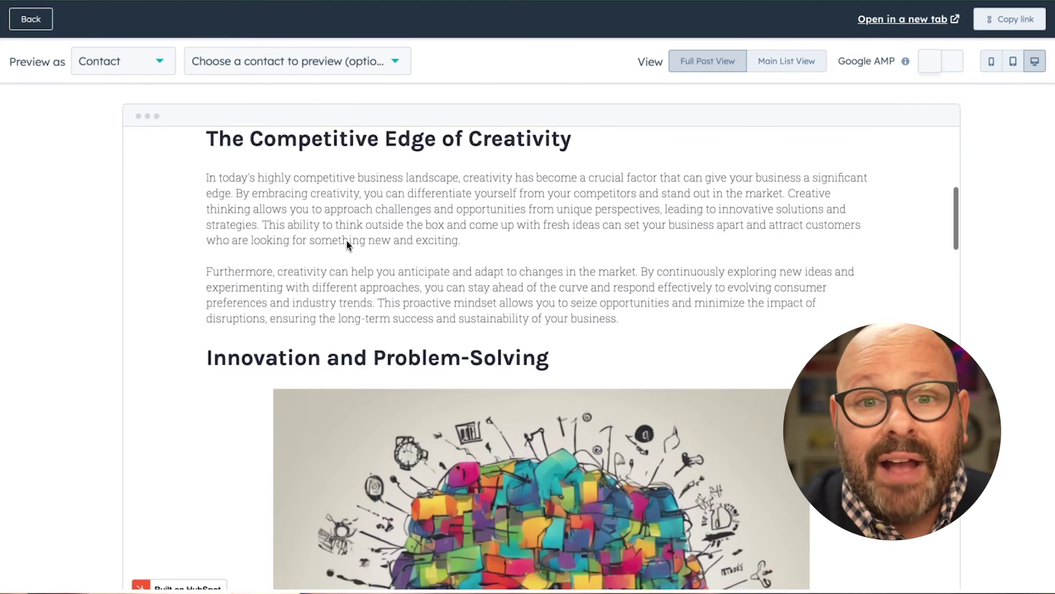
scroll(388, 328, down, 14)
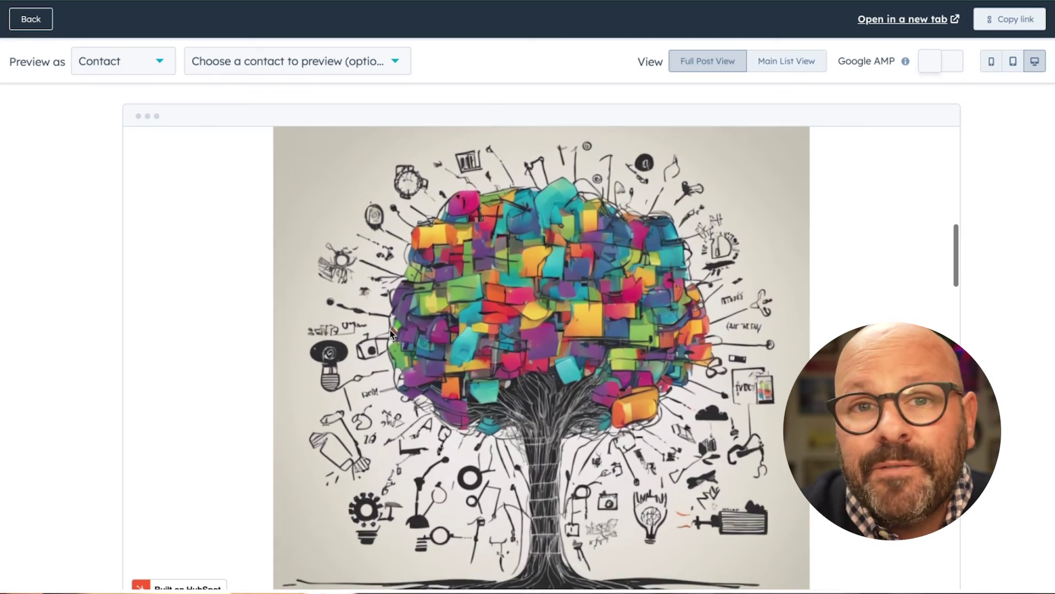
scroll(391, 333, down, 20)
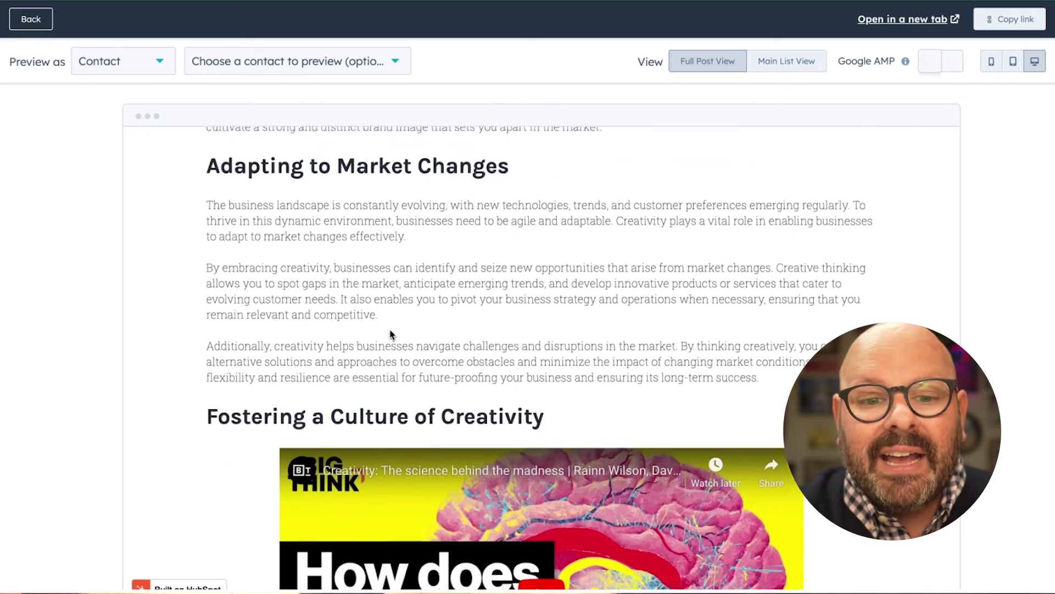
scroll(391, 334, down, 1)
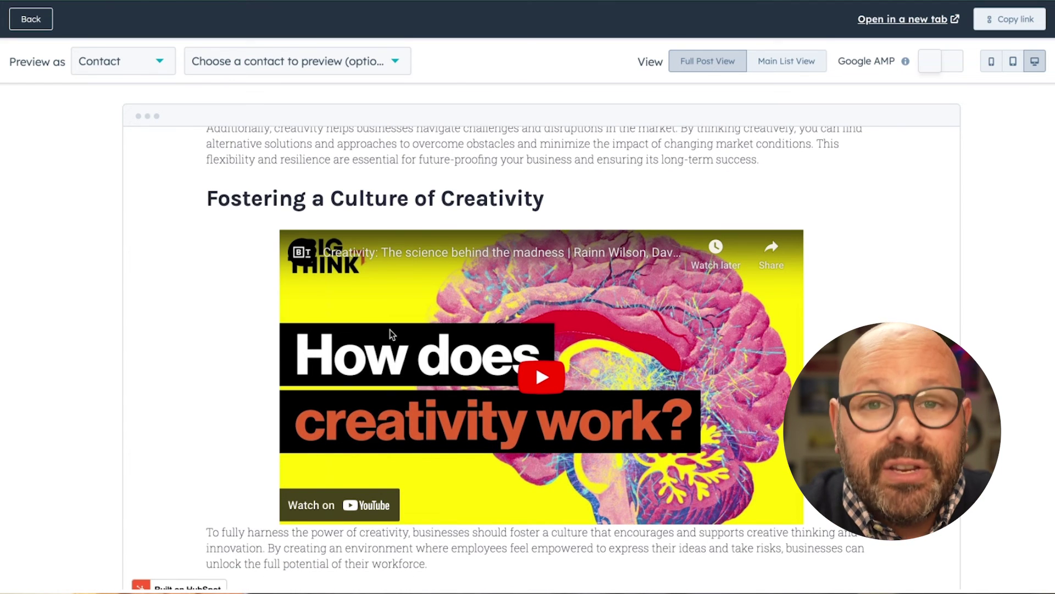